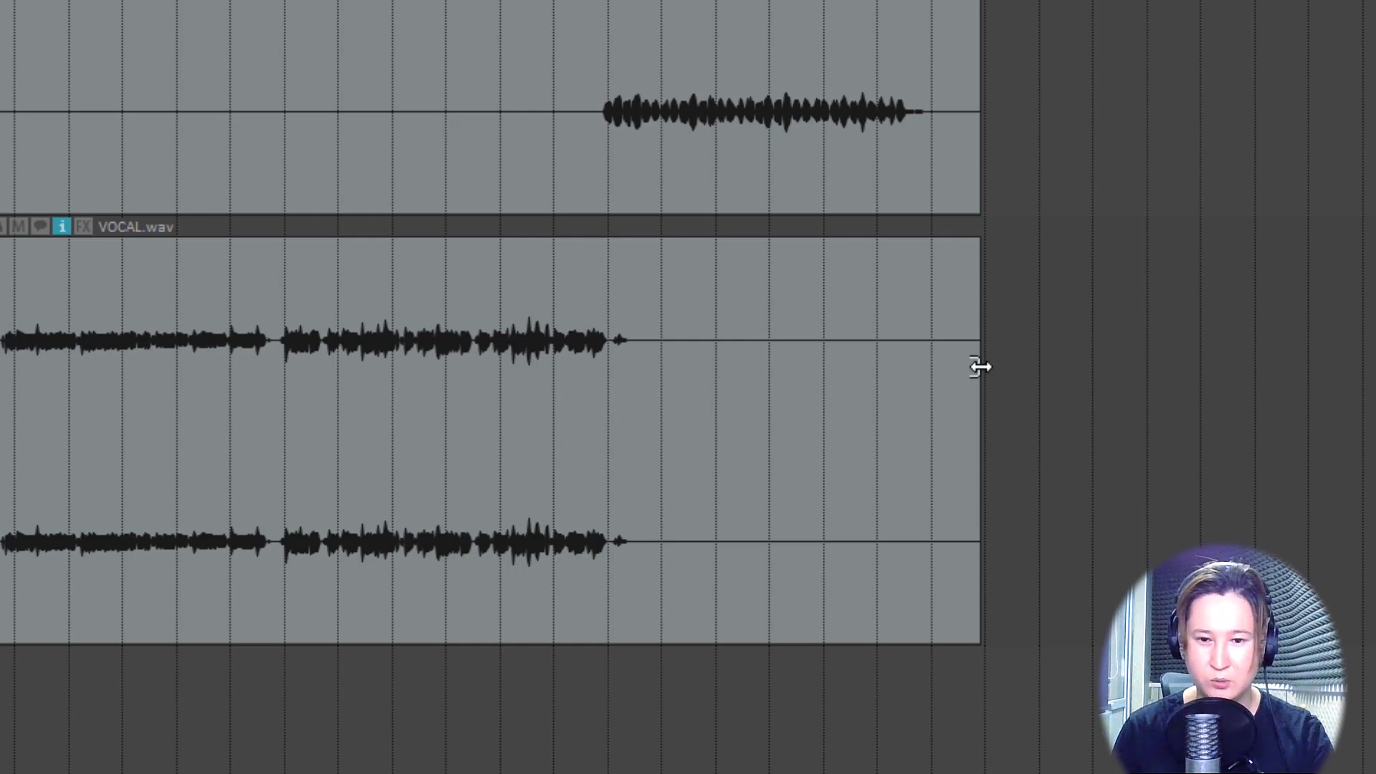
# Trim the silent end and the beginning of the VOCAL item by moving its edges inward.
pyautogui.moveTo(980, 367); pyautogui.dragTo(657, 399)
pyautogui.moveTo(214, 350)
pyautogui.mouseDown()
pyautogui.moveTo(239, 344)
pyautogui.moveTo(211, 344)
pyautogui.mouseUp()
pyautogui.scroll(6, 234, 281)
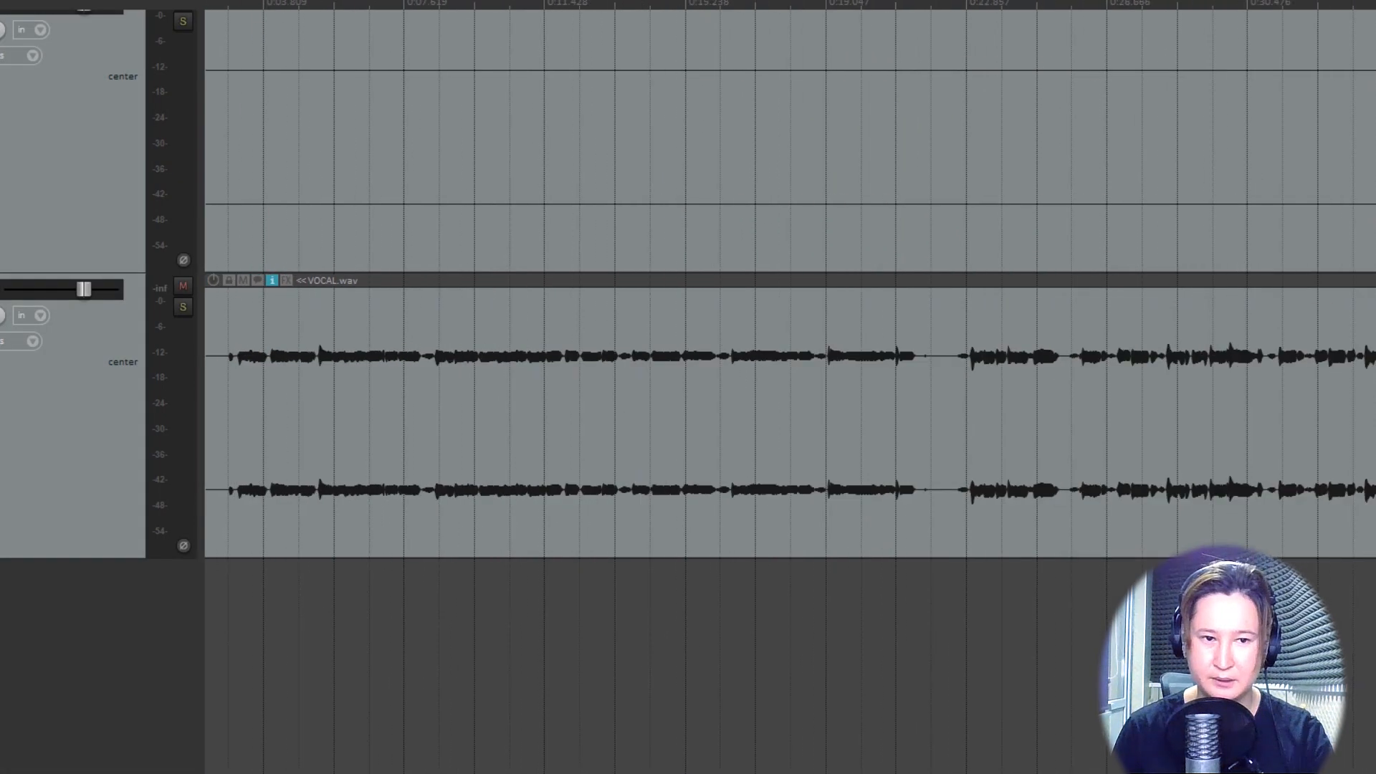
pyautogui.moveTo(212, 356); pyautogui.dragTo(277, 356)
pyautogui.scroll(-6, 461, 300)
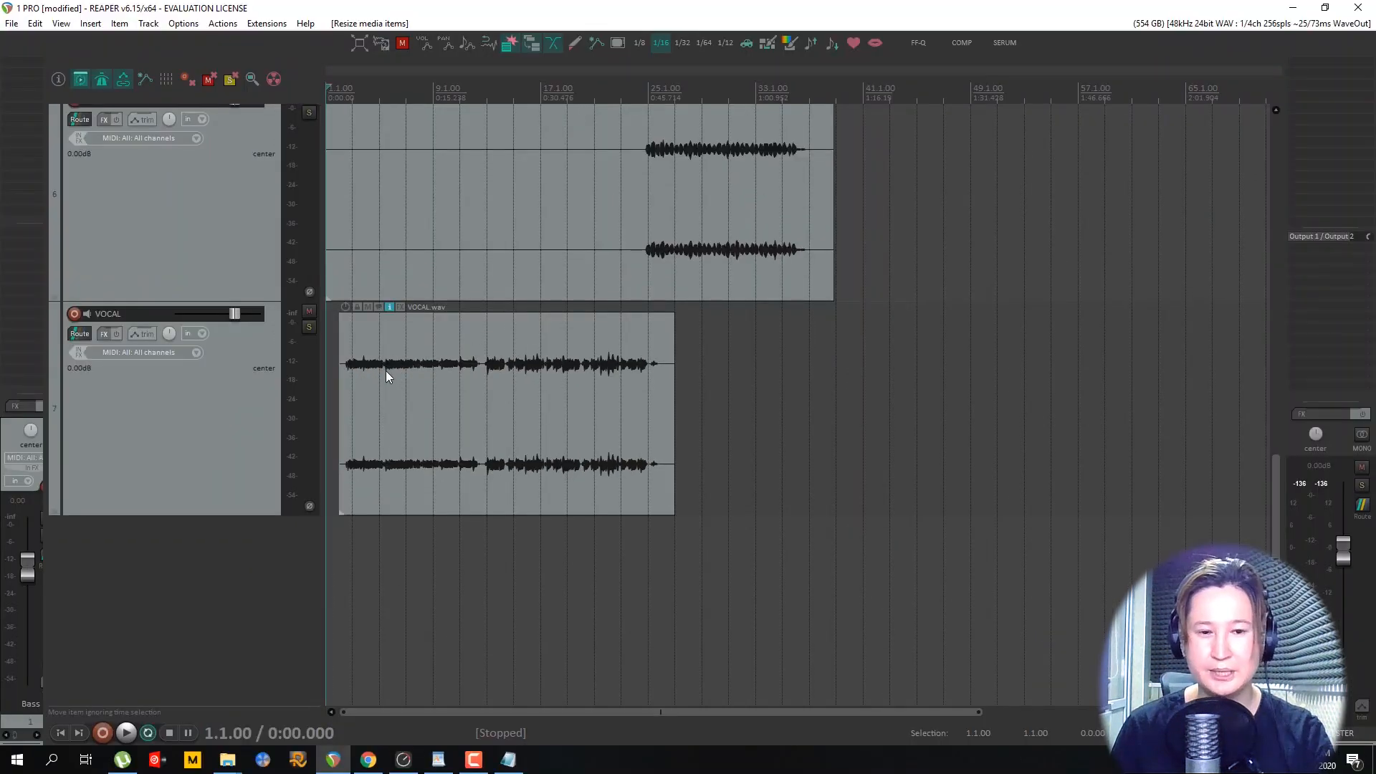
# Move the VOCAL item later on its track, snapped to the grid so that it starts at 36.1.00.
pyautogui.moveTo(369, 394); pyautogui.dragTo(999, 394)
pyautogui.moveTo(909, 383); pyautogui.dragTo(998, 394)
pyautogui.scroll(6, 812, 384)
pyautogui.scroll(3, 812, 385)
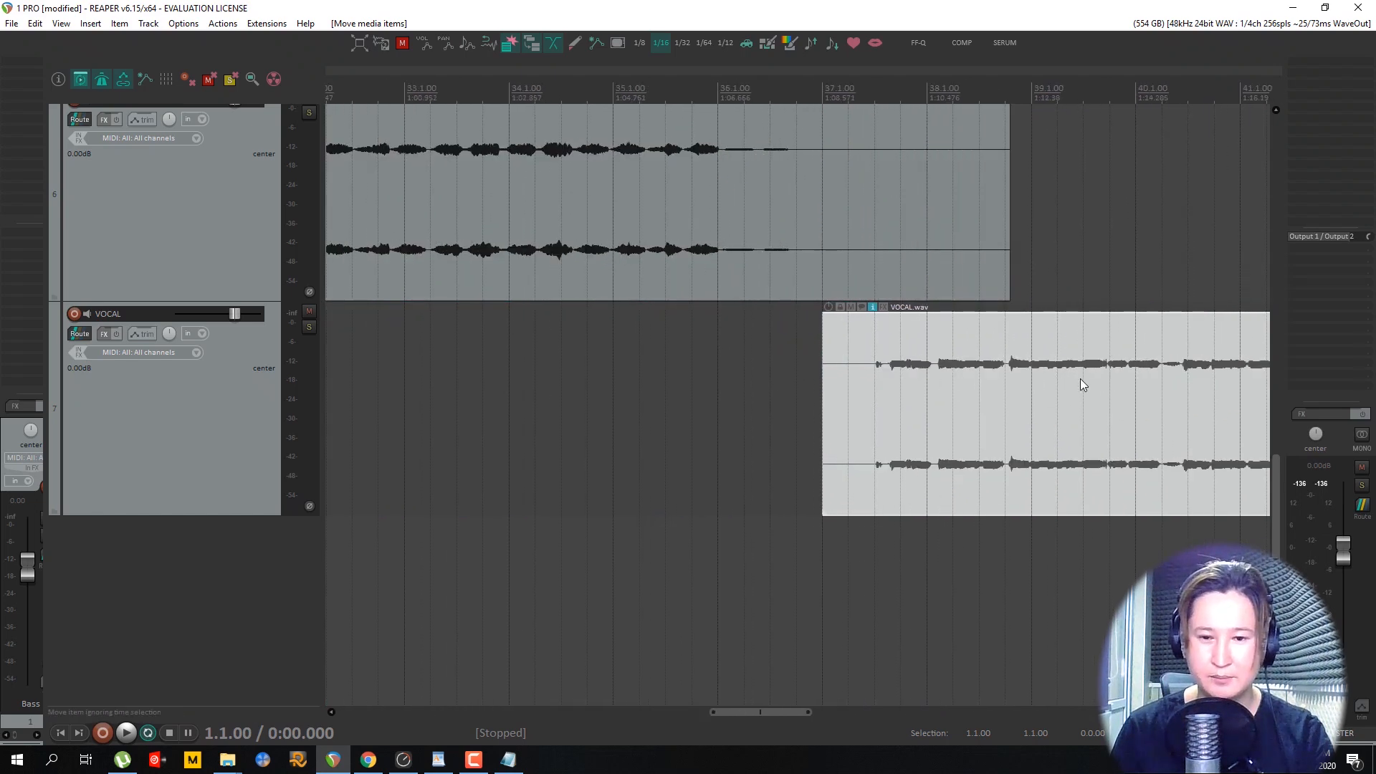
pyautogui.moveTo(1082, 381); pyautogui.dragTo(964, 396)
pyautogui.scroll(-5, 722, 367)
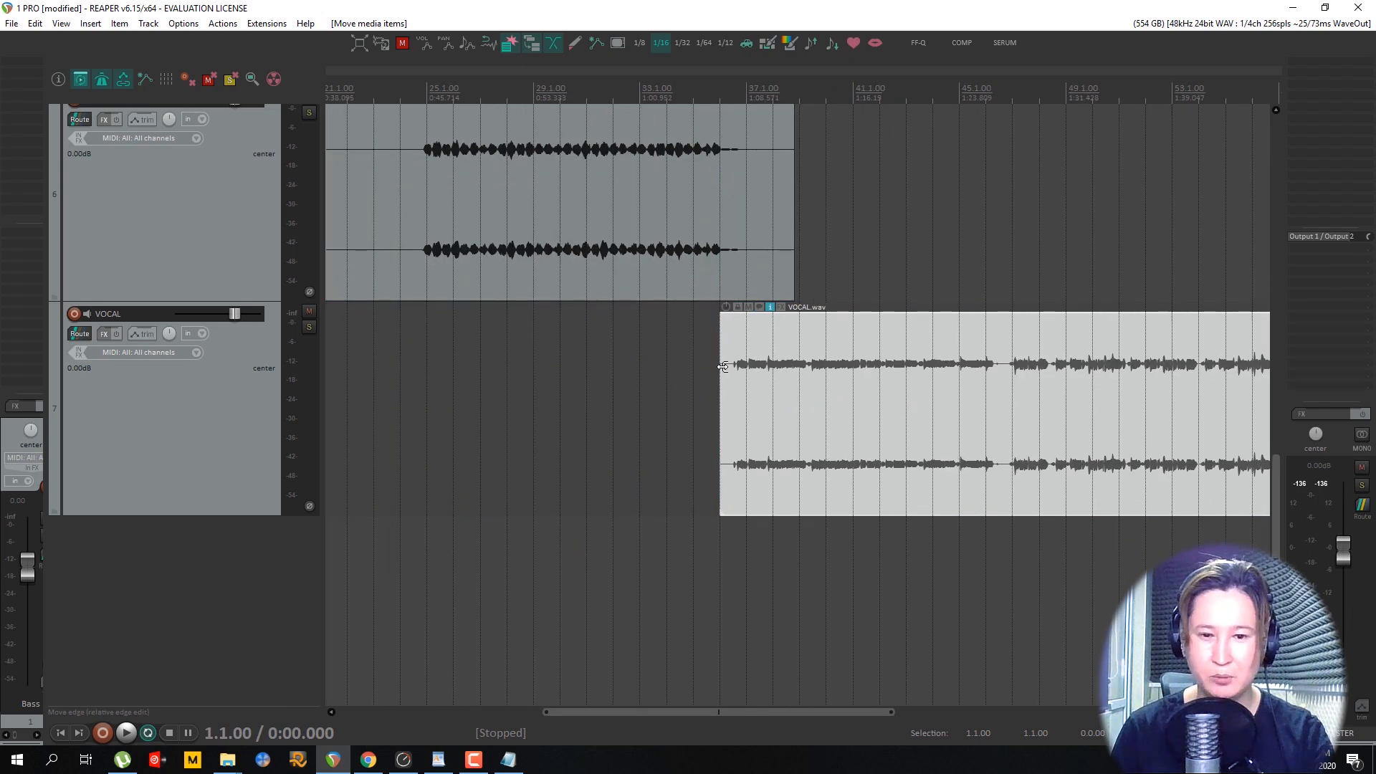
# Shift the VOCAL item freely with grid snapping bypassed, leaving its start at about 35.2.00.
pyautogui.scroll(6, 749, 371)
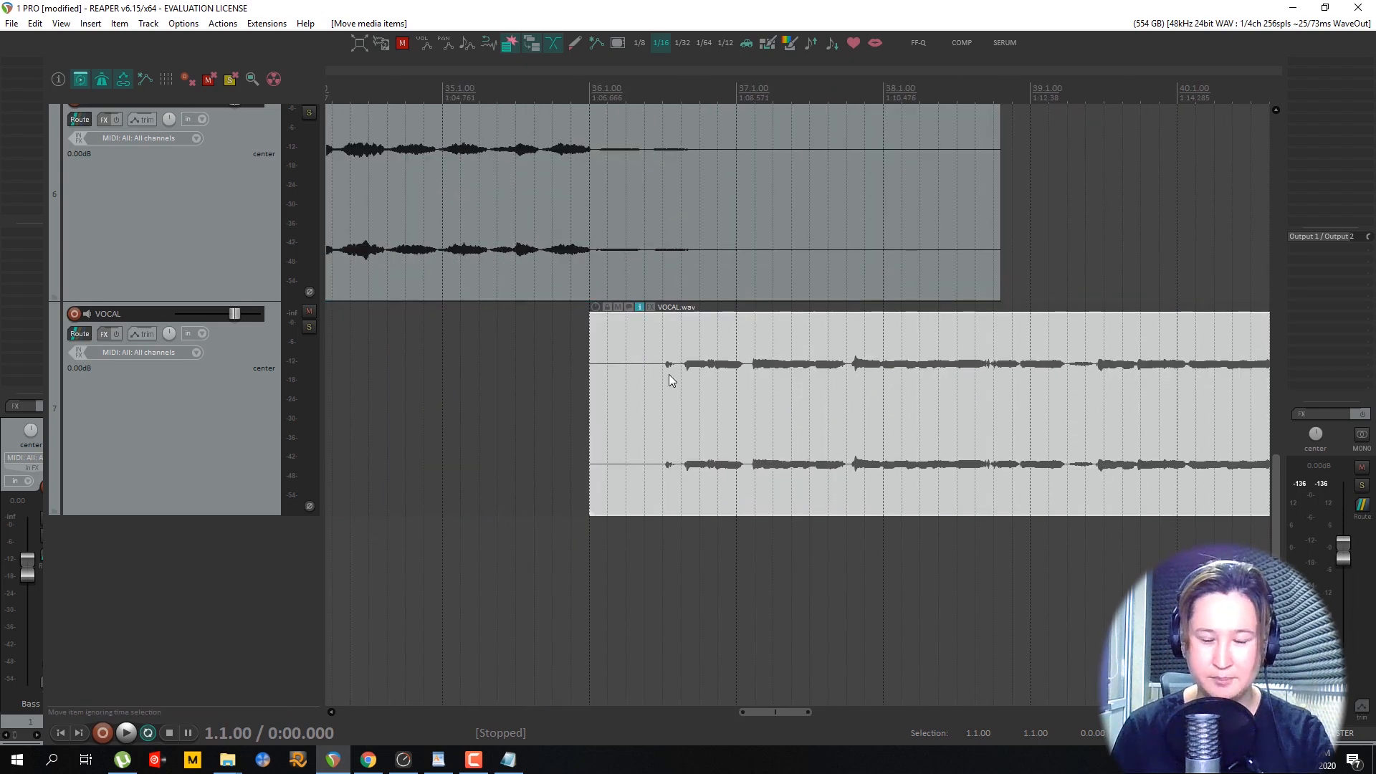
pyautogui.press('shift')
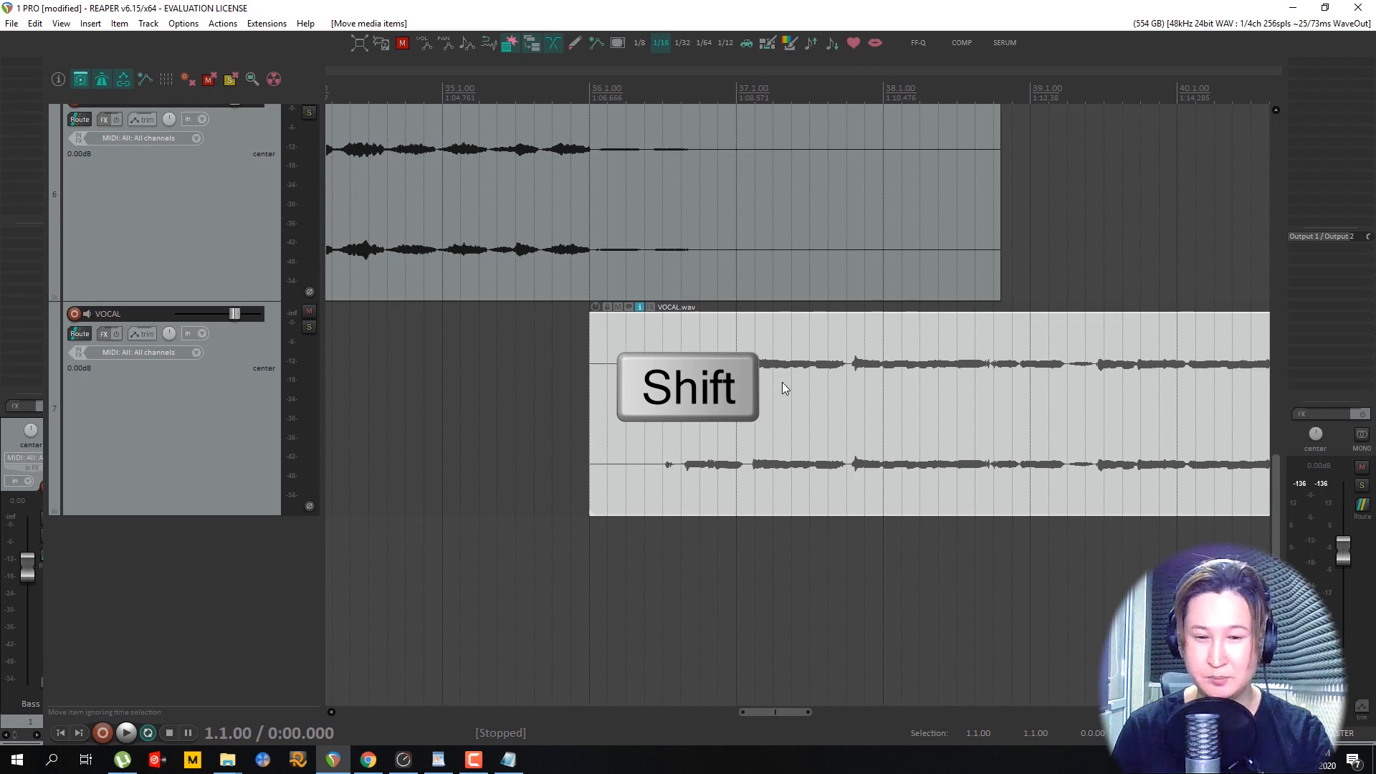
pyautogui.moveTo(1004, 384); pyautogui.dragTo(781, 392)
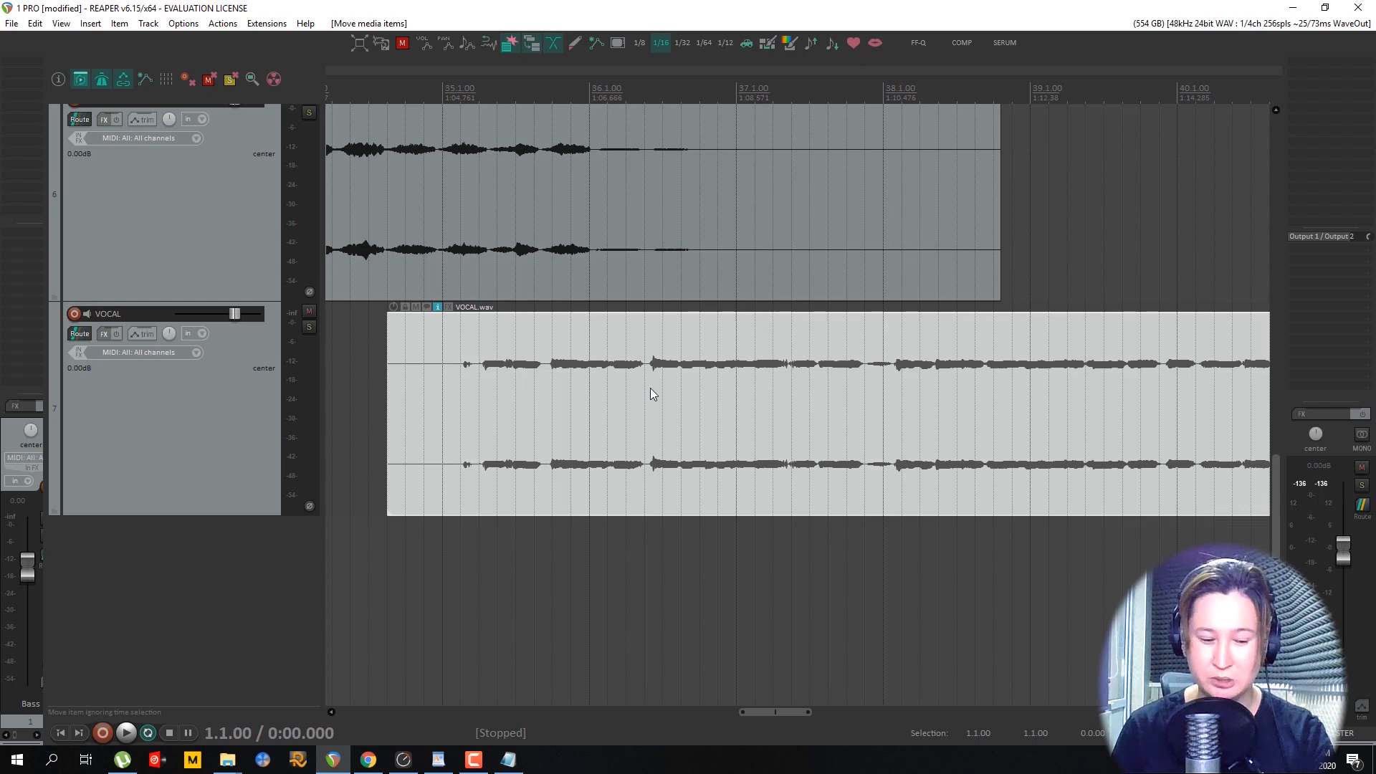
pyautogui.moveTo(633, 384); pyautogui.dragTo(707, 377)
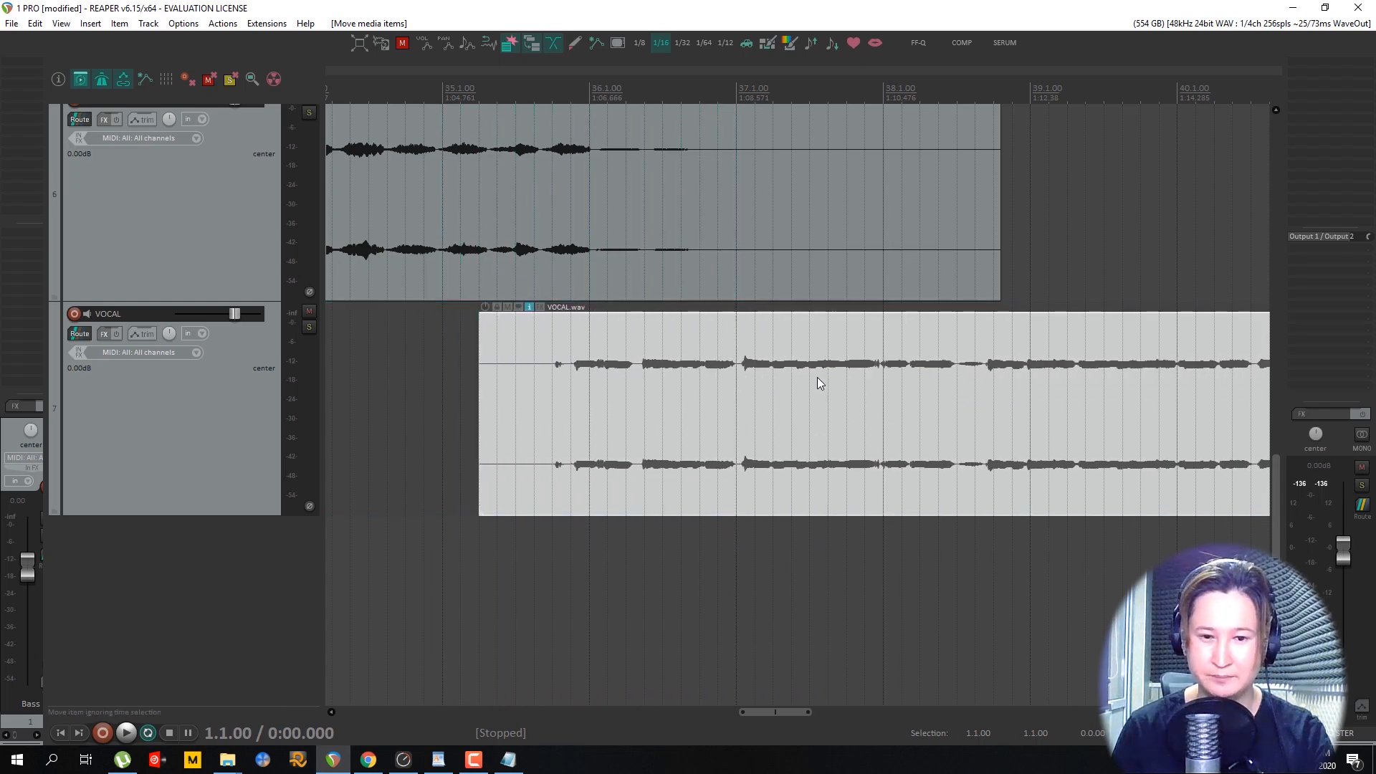
# Split the VOCAL item at 37.1.00.
pyautogui.scroll(-2, 651, 377)
pyautogui.scroll(5, 726, 372)
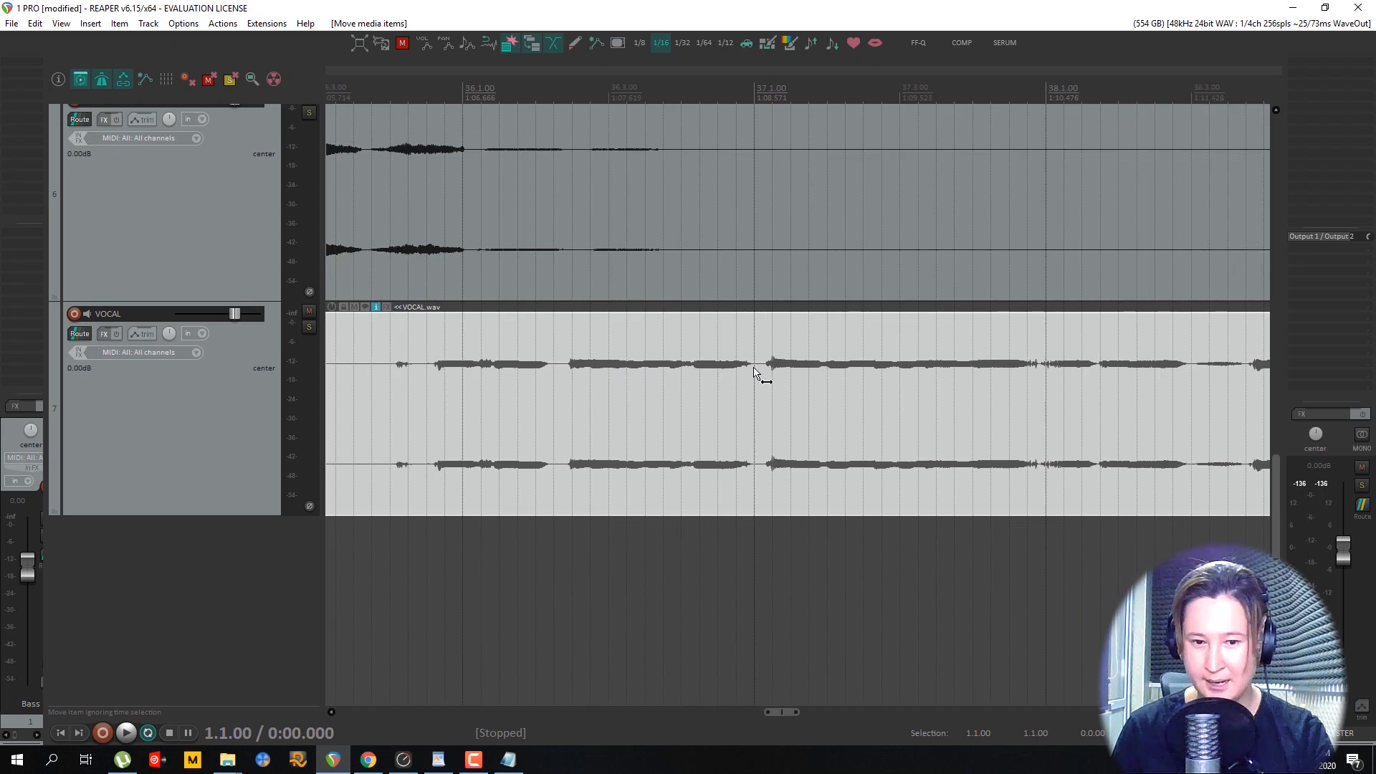
pyautogui.press('alt')
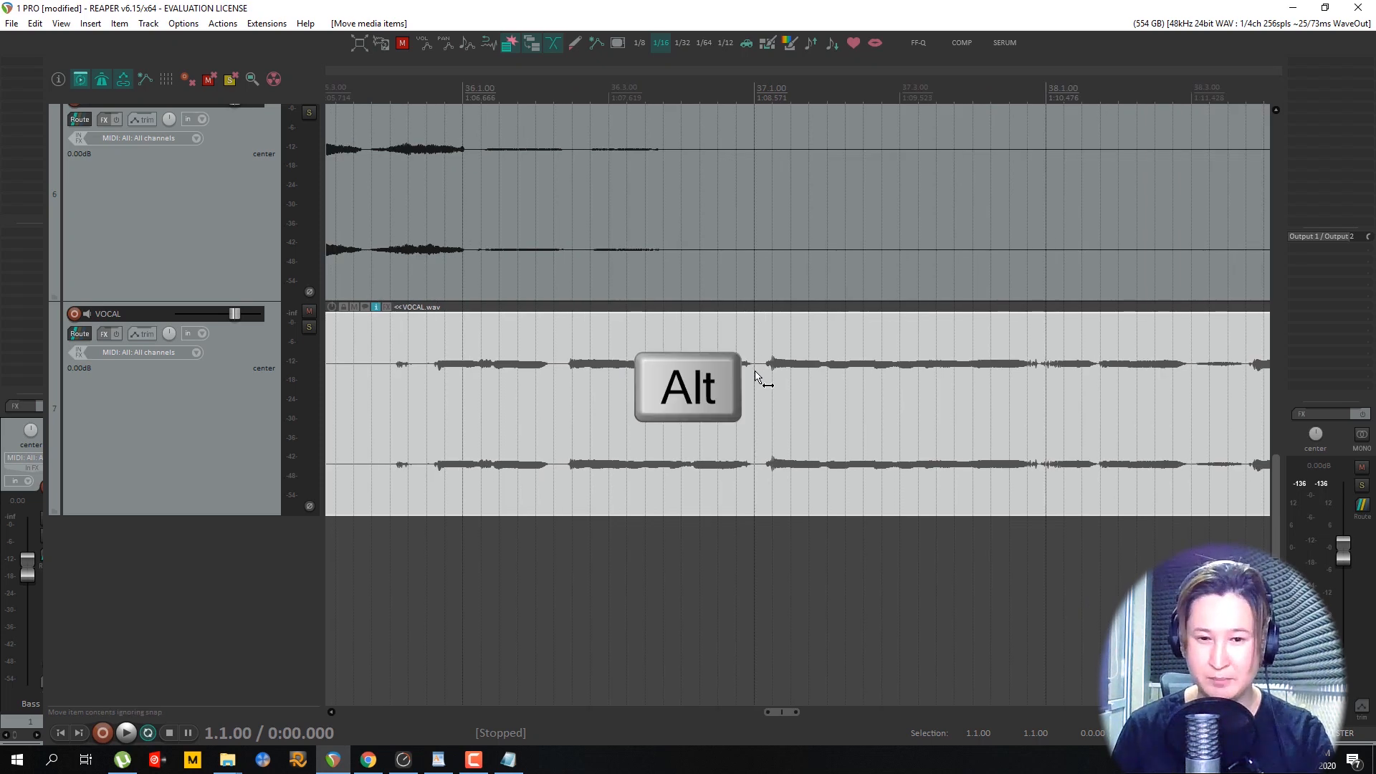
pyautogui.click(755, 374)
pyautogui.press('s')
# Split the first part of the VOCAL item into smaller pieces, including cuts at 35.4.00 and 36.2.50.
pyautogui.click(415, 383)
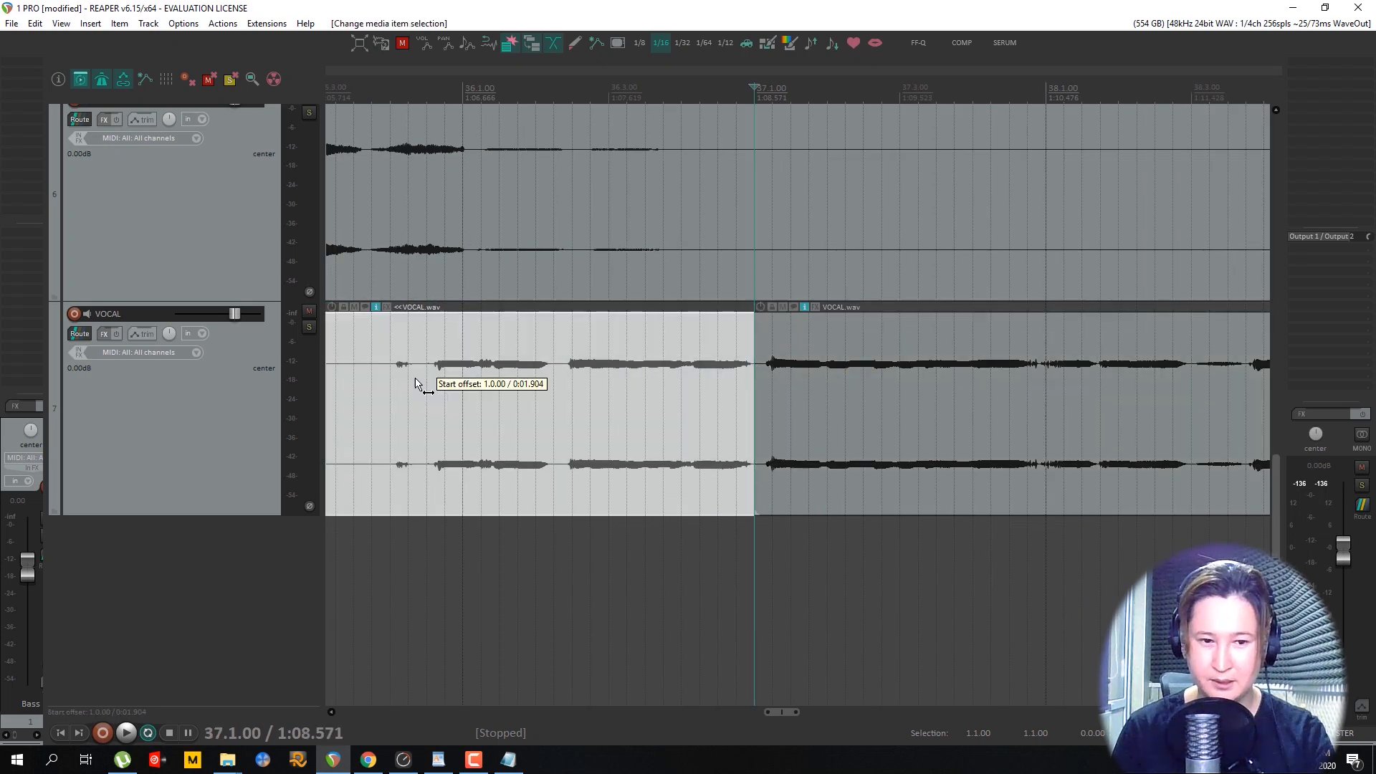
pyautogui.moveTo(415, 383); pyautogui.dragTo(353, 376)
pyautogui.click(390, 377)
pyautogui.click(390, 375)
pyautogui.press('s')
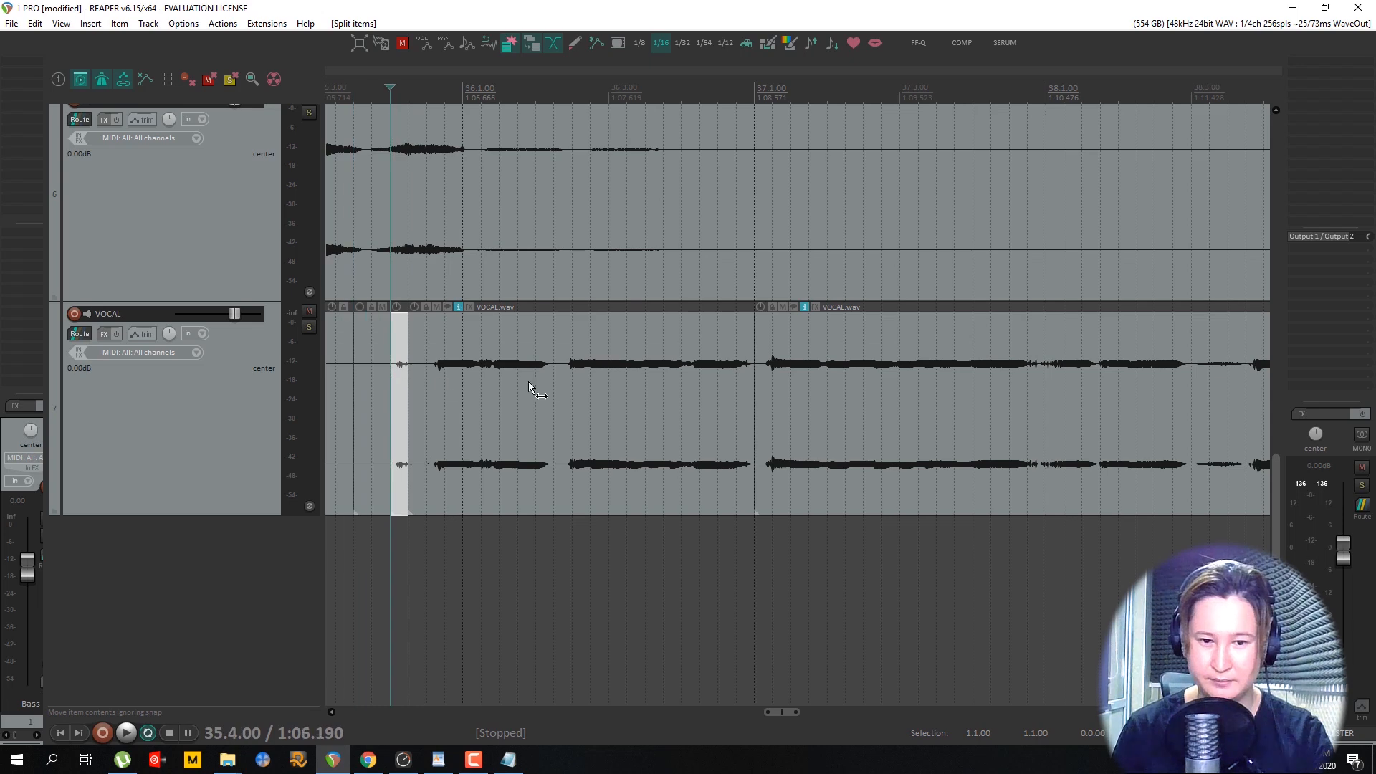
pyautogui.click(572, 375)
pyautogui.press('s')
# Undo all the splits so that the VOCAL item is one piece again.
pyautogui.hotkey('ctrl', 'z')
pyautogui.hotkey('ctrl', 'z')
pyautogui.hotkey('ctrl', 'z')
pyautogui.hotkey('ctrl', 'z')
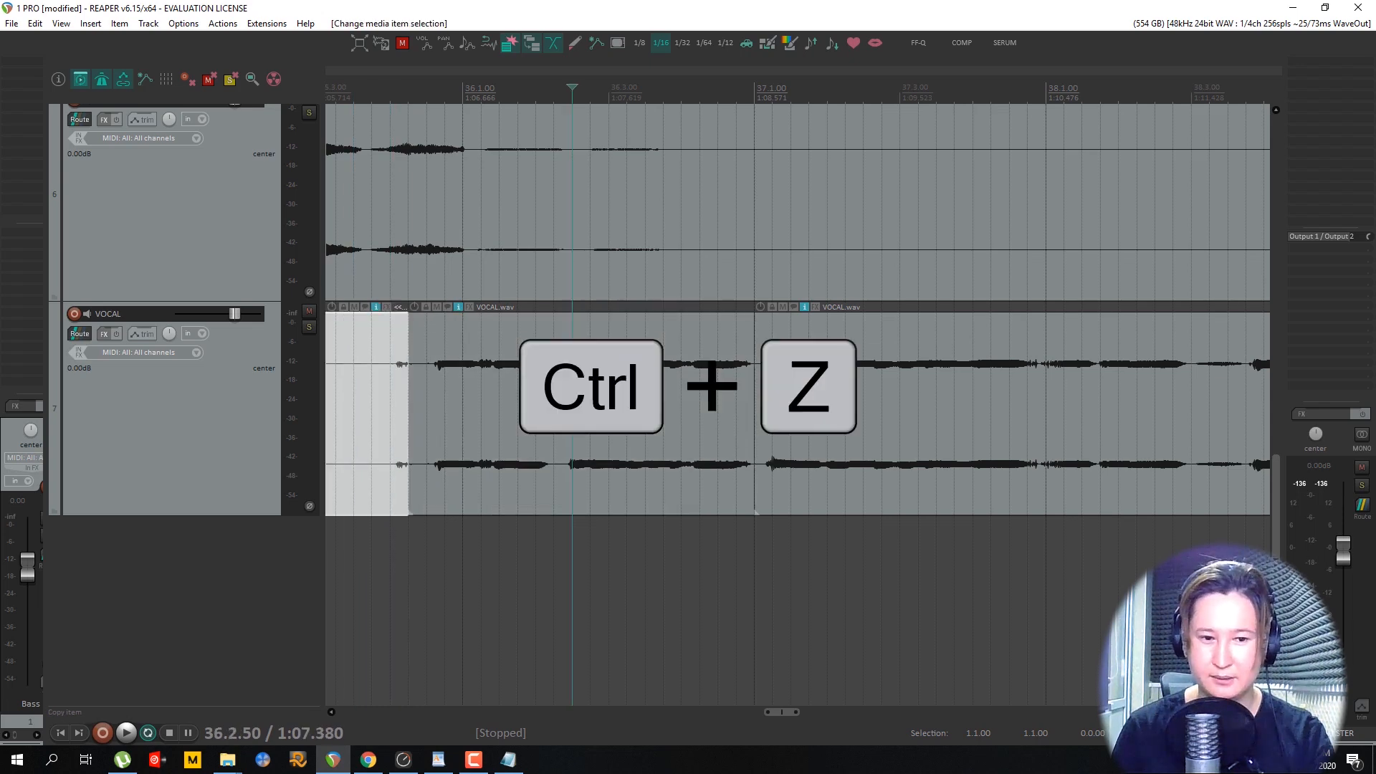
pyautogui.hotkey('ctrl', 'z')
pyautogui.hotkey('ctrl', 'z')
pyautogui.hotkey('ctrl', 'z')
pyautogui.hotkey('ctrl', 'z')
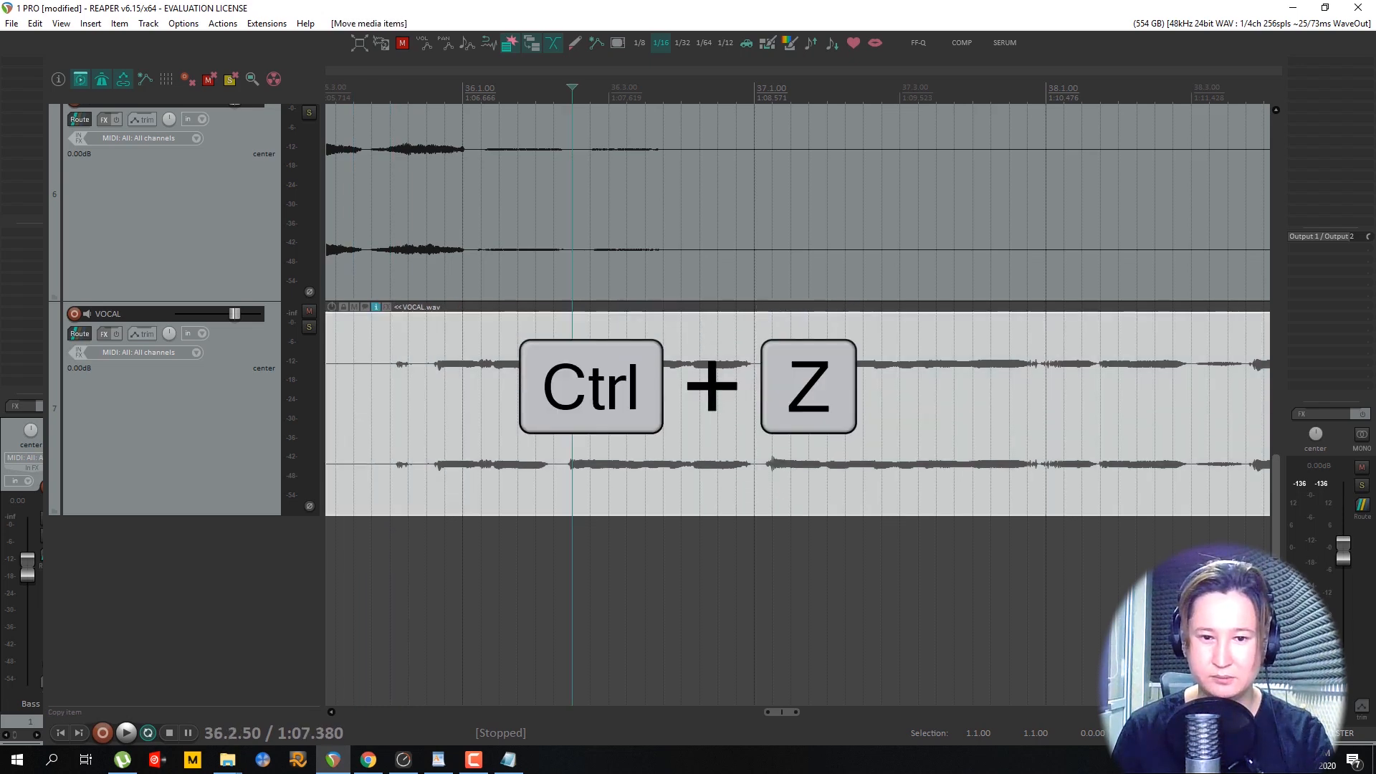
pyautogui.press('ctrl')
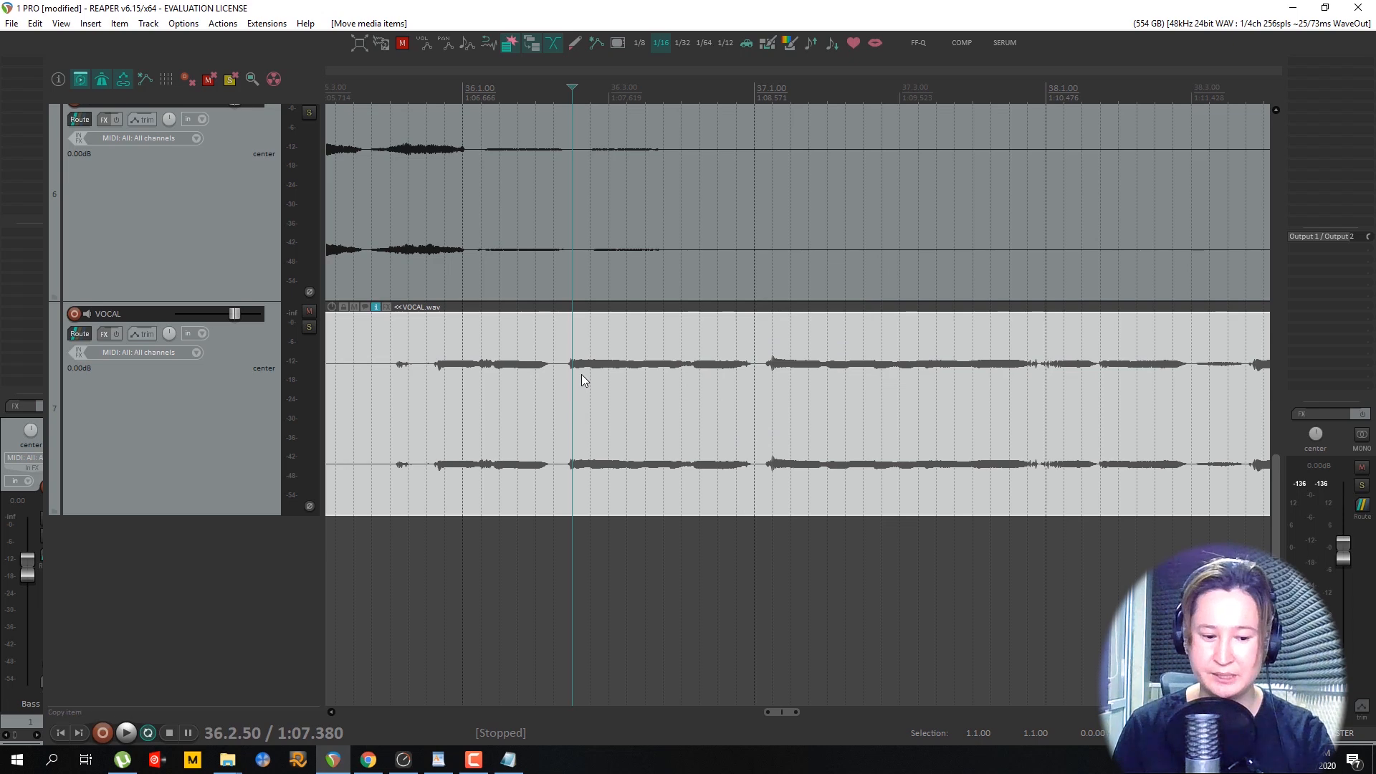
# Redo the undone VOCAL splits at 37.1.00 and just before the first long phrase.
pyautogui.hotkey('ctrl', 'shift', 'z')
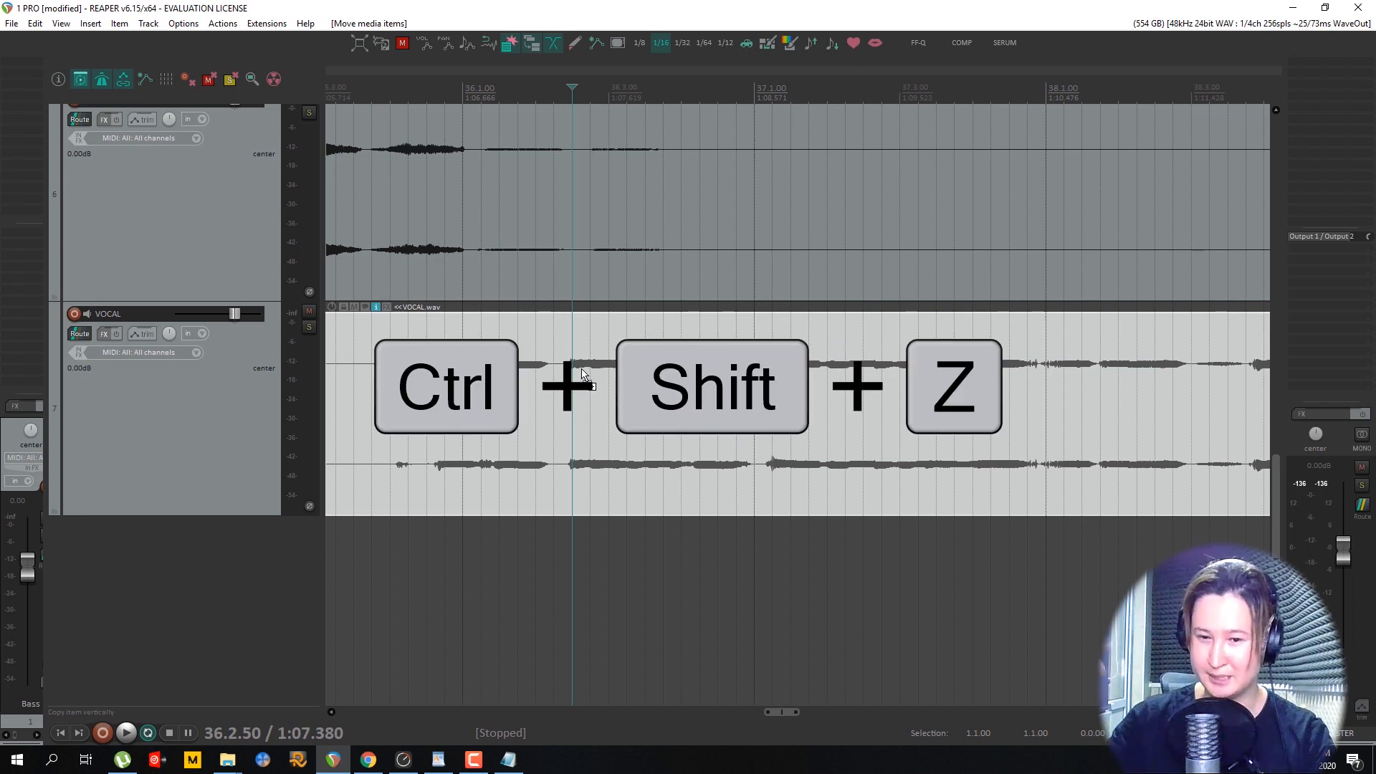
pyautogui.hotkey('ctrl', 'shift', 'z')
pyautogui.hotkey('ctrl', 'shift', 'z')
pyautogui.hotkey('ctrl', 'shift', 'z')
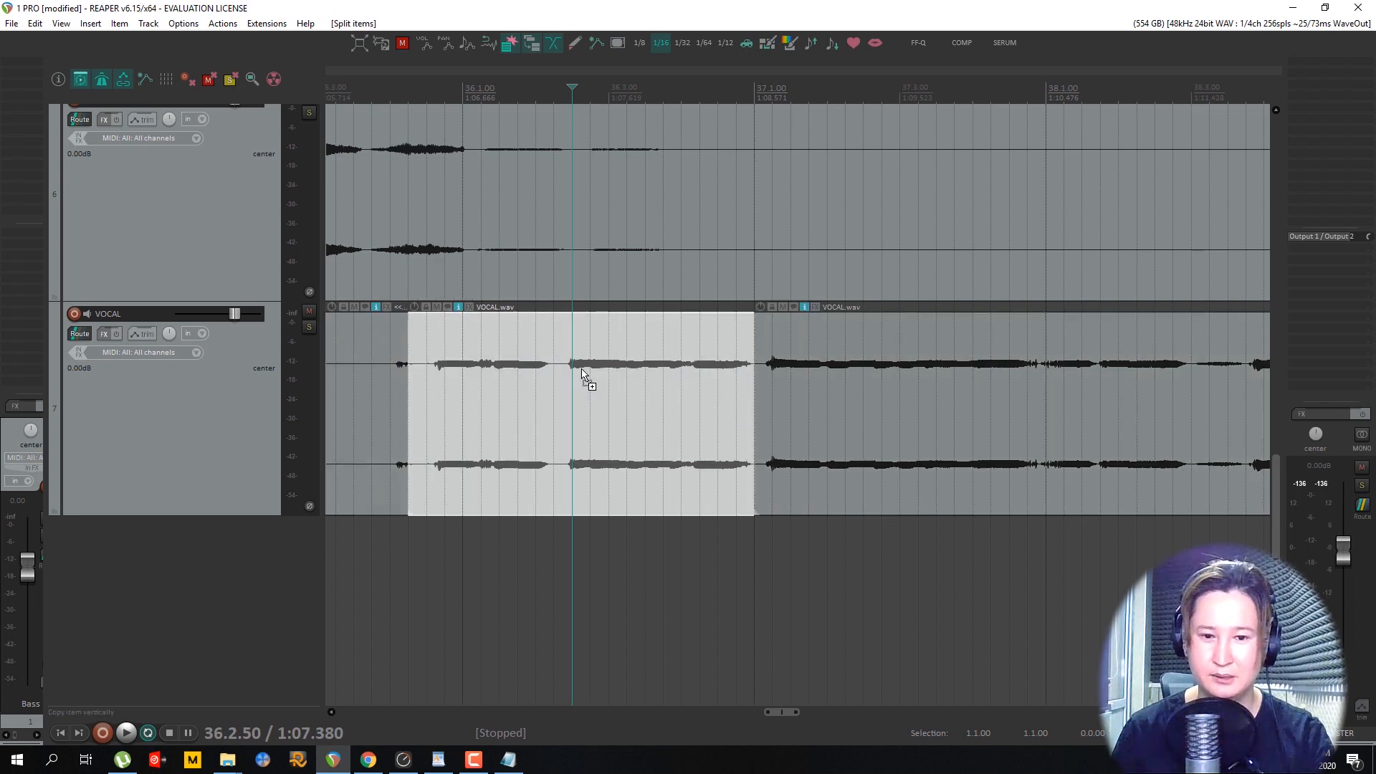
# Undo the restored splits and the last move of the VOCAL item.
pyautogui.hotkey('ctrl', 'z')
pyautogui.hotkey('ctrl', 'z')
pyautogui.hotkey('ctrl', 'z')
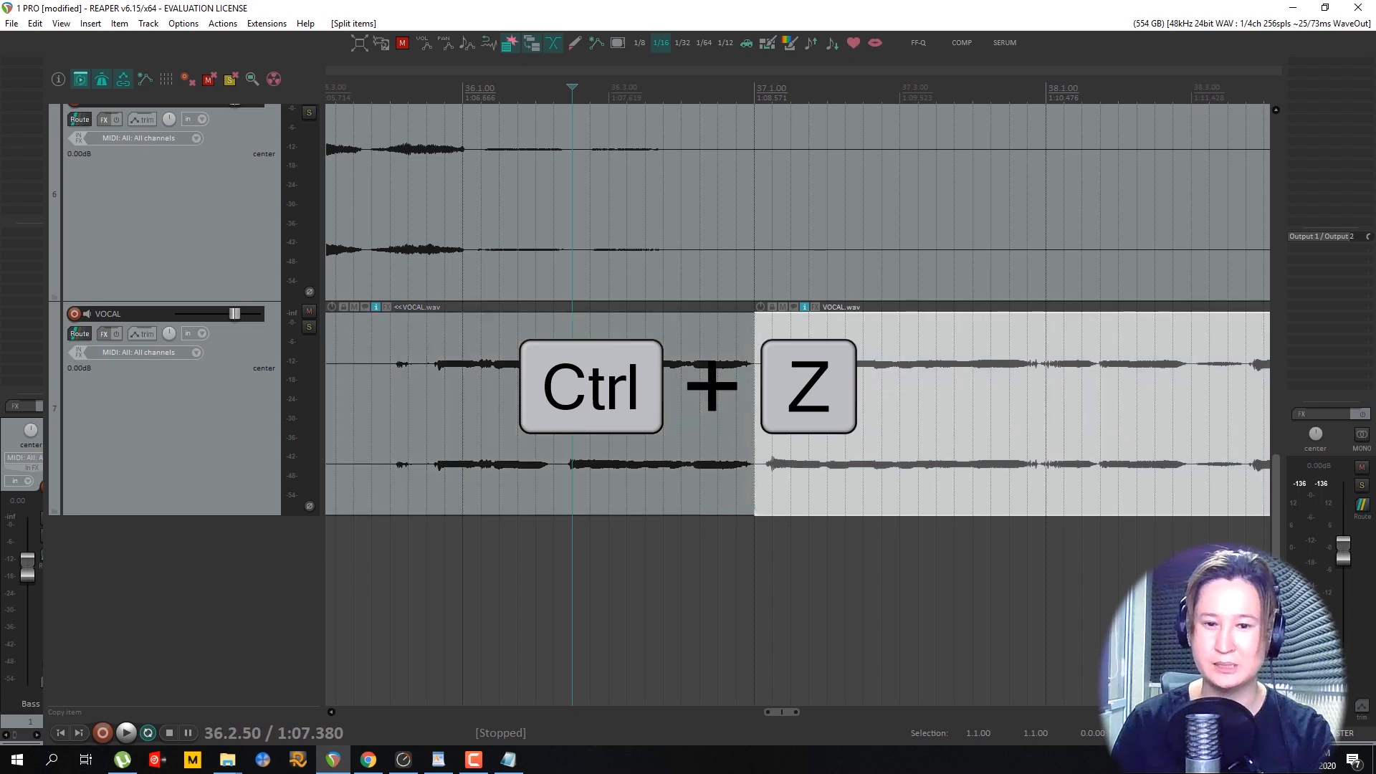
pyautogui.hotkey('ctrl', 'z')
# Split the VOCAL item at 35.1.25, in the gap between the first two long phrases.
pyautogui.scroll(-5, 579, 382)
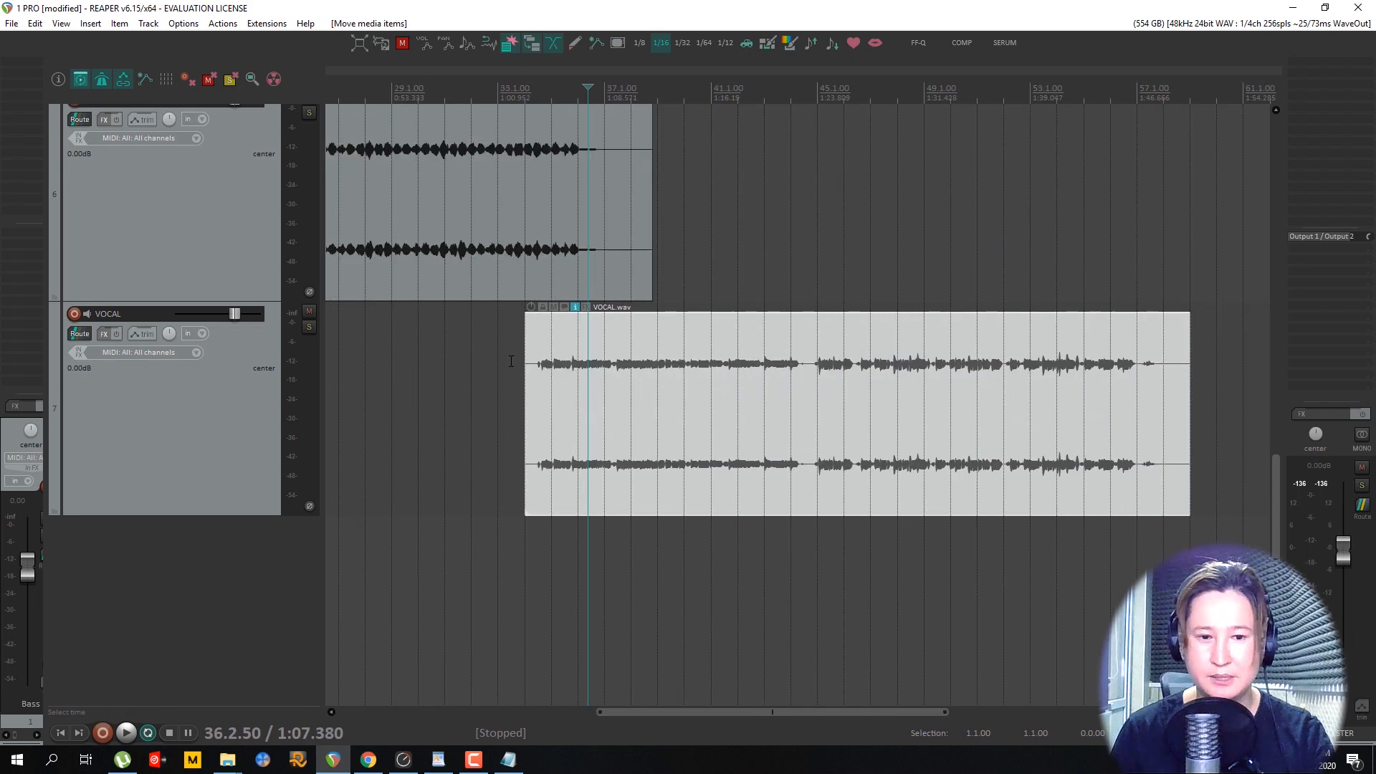
pyautogui.scroll(5, 701, 366)
pyautogui.click(709, 370)
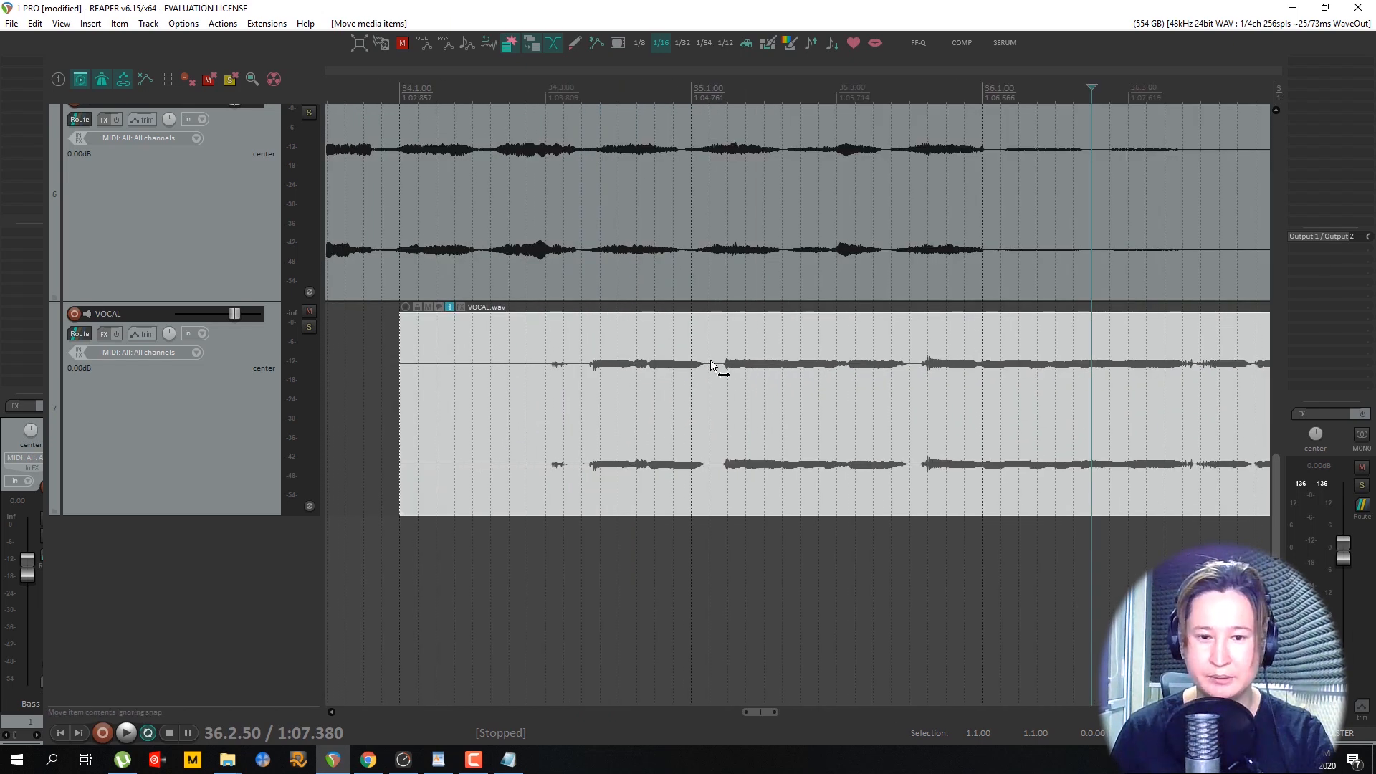
pyautogui.press('s')
pyautogui.scroll(-3, 871, 387)
pyautogui.scroll(-2, 880, 390)
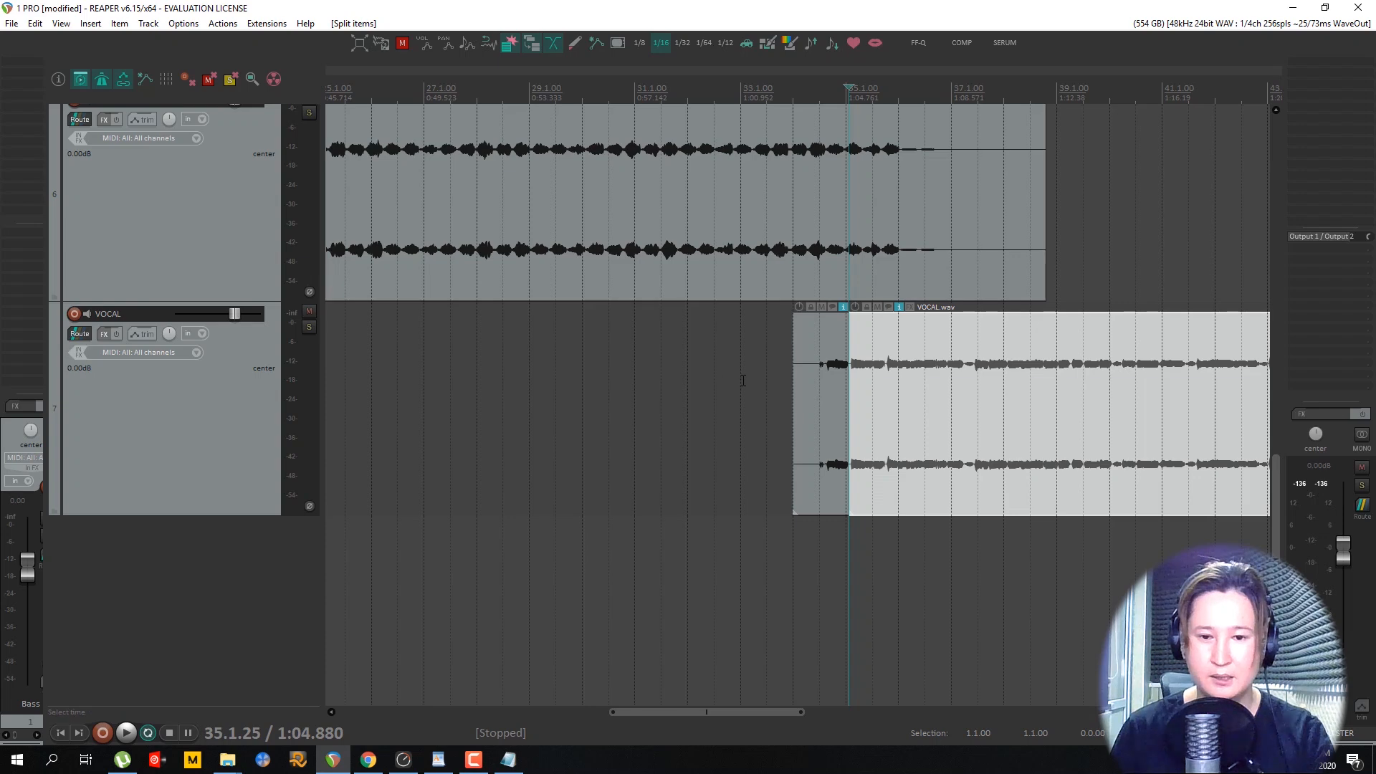
# Move the short first piece of the VOCAL item back to about 26.1.00, and undo the move.
pyautogui.scroll(-2, 793, 367)
pyautogui.moveTo(792, 367); pyautogui.dragTo(491, 368)
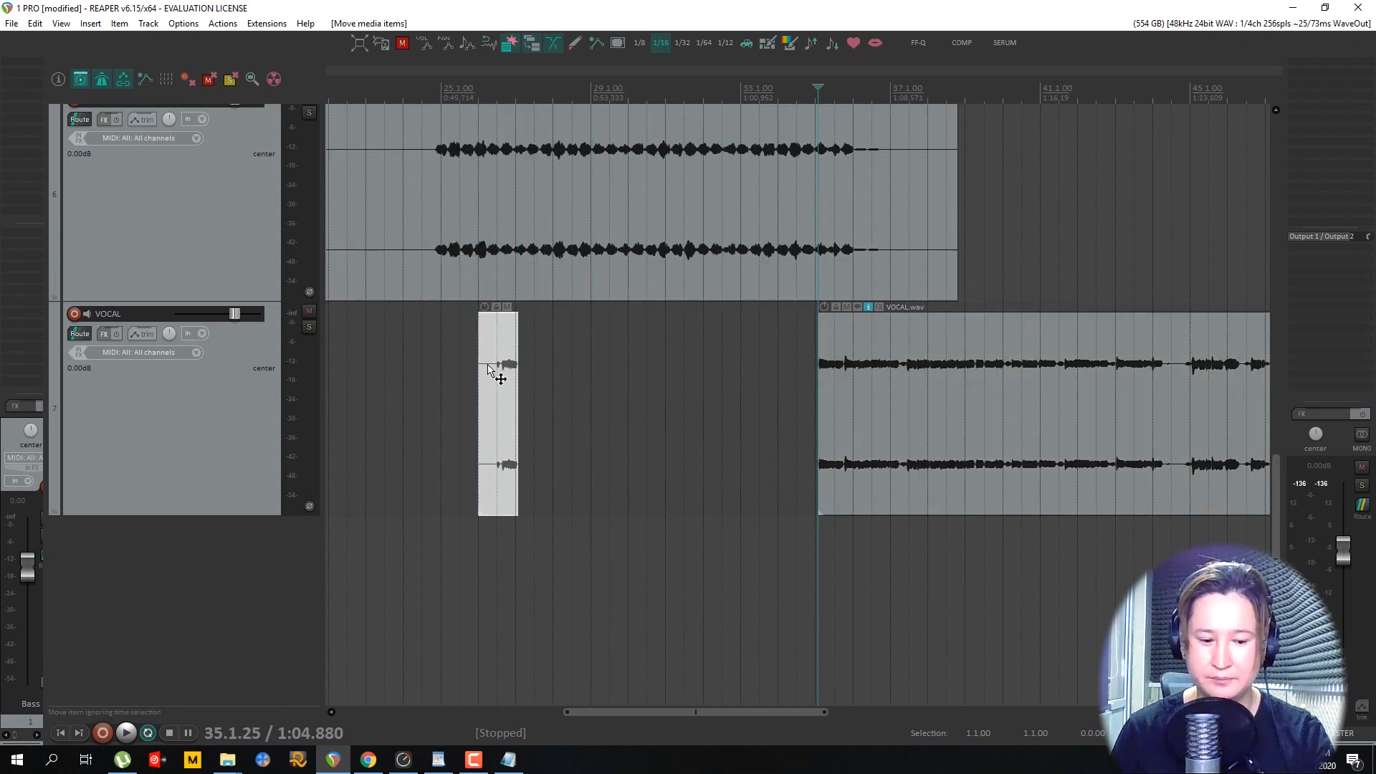
pyautogui.hotkey('ctrl', 'z')
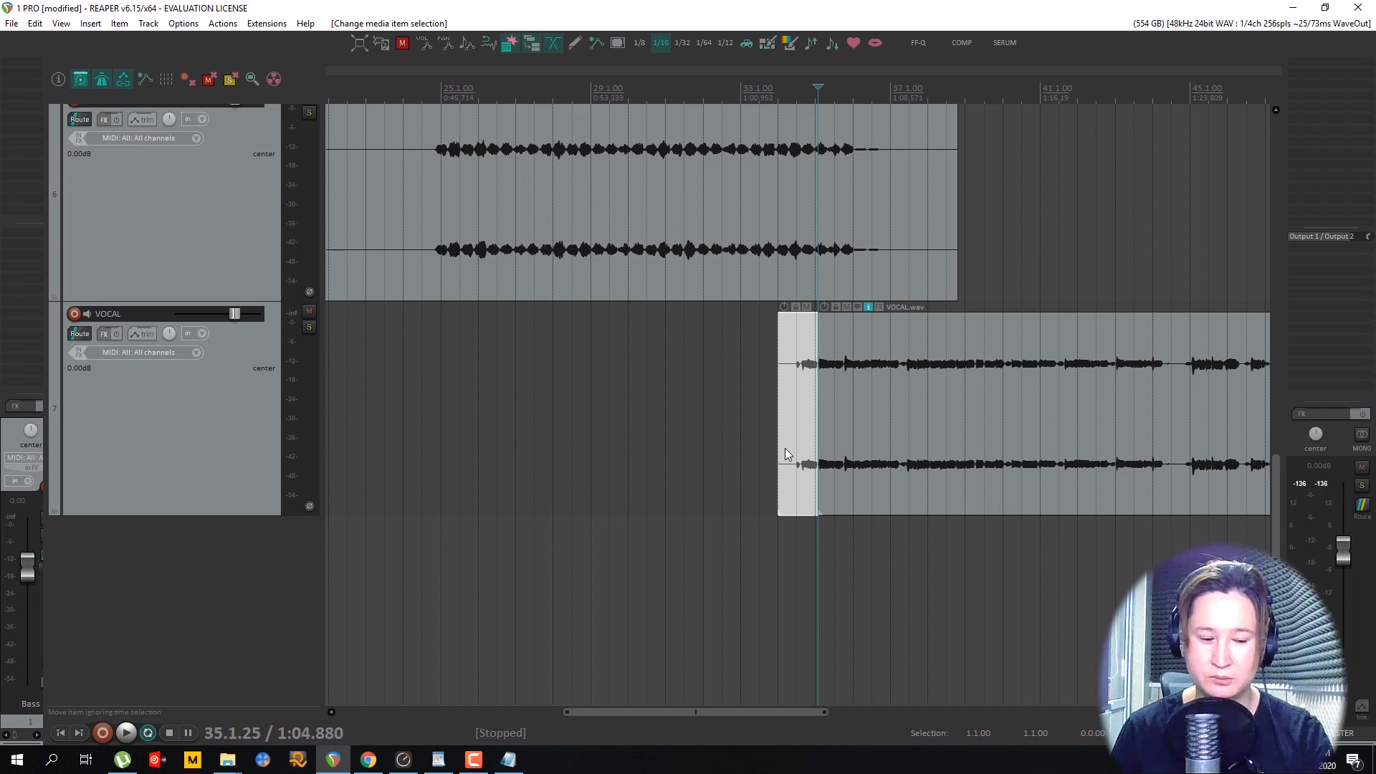
# Copy the short vocal piece to an earlier spot on its track, and undo all edits back to the full-length VOCAL item at the project start.
pyautogui.press('ctrl')
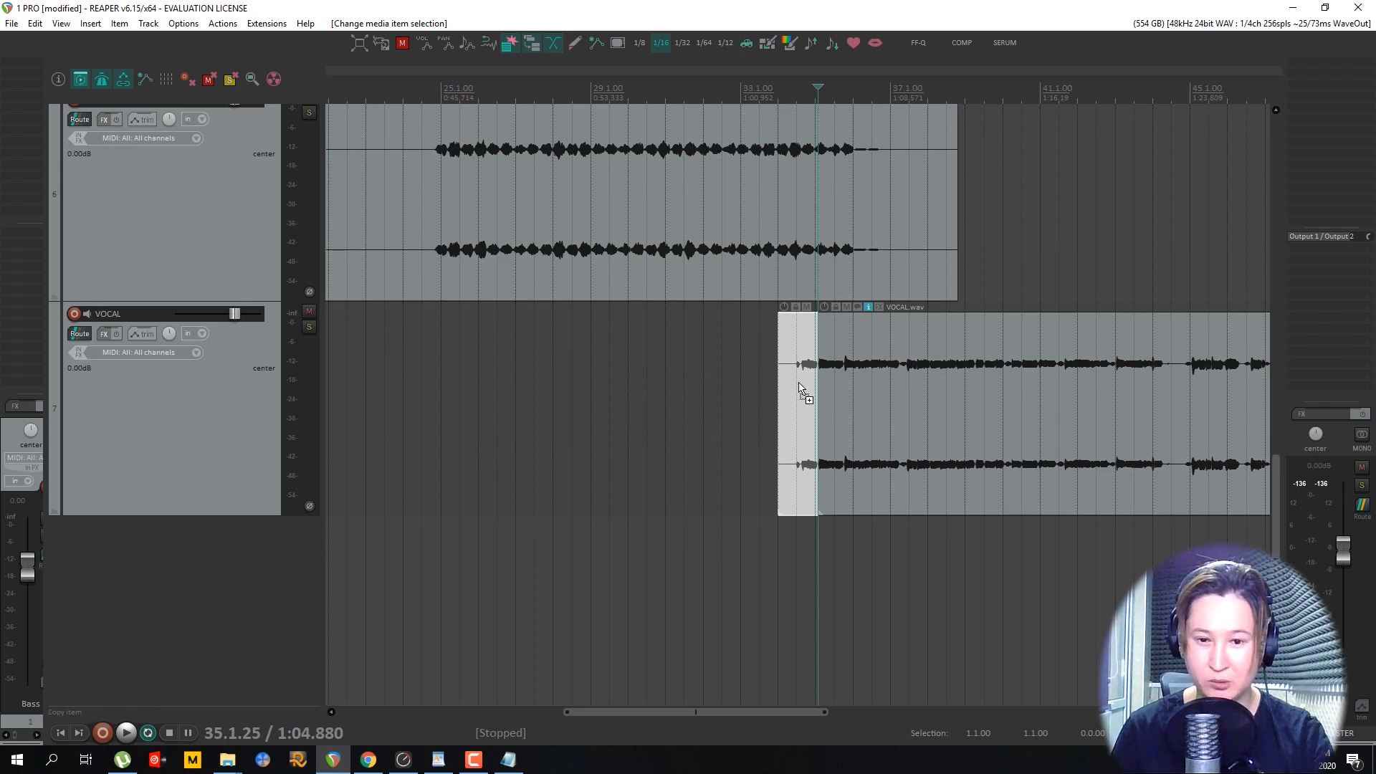
pyautogui.moveTo(800, 387); pyautogui.dragTo(670, 390)
pyautogui.hotkey('ctrl', 'z')
pyautogui.hotkey('ctrl', 'z')
pyautogui.hotkey('ctrl', 'z')
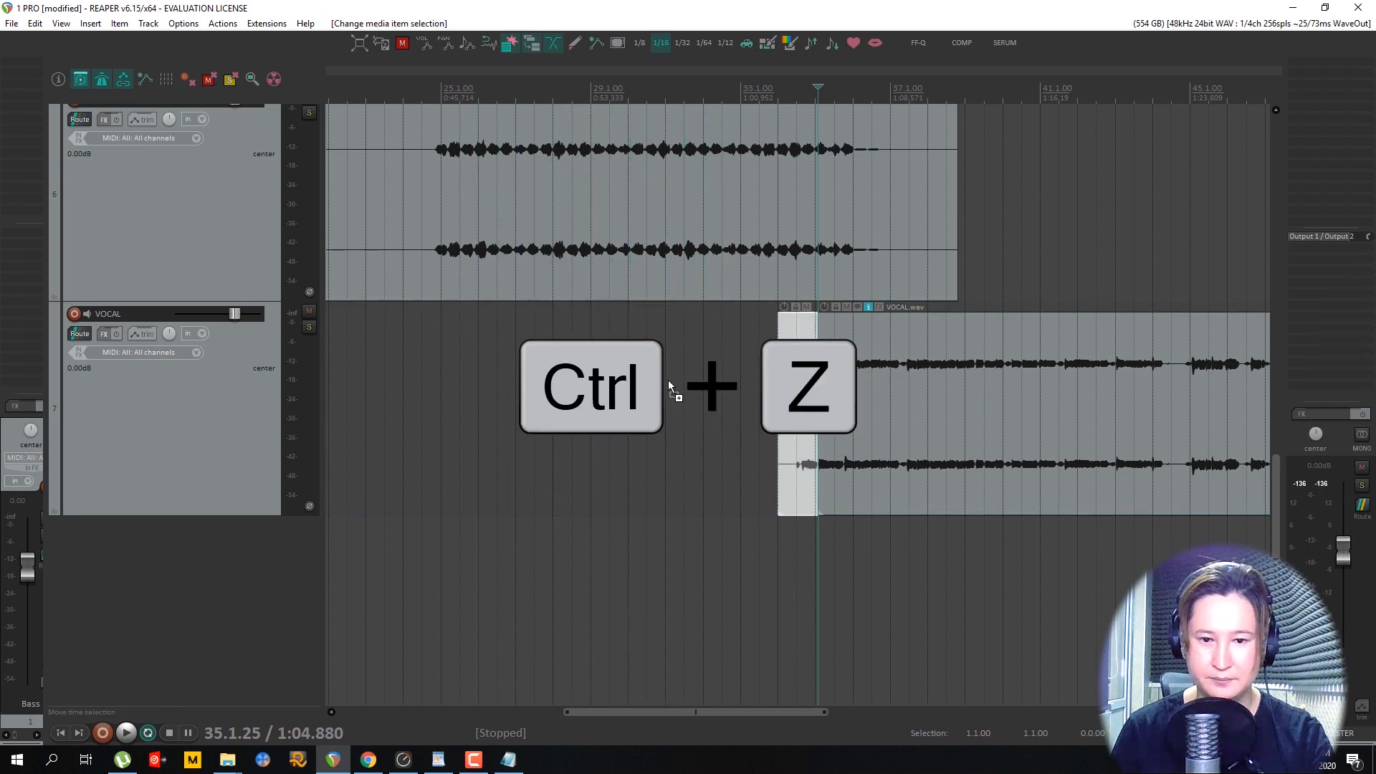
pyautogui.hotkey('ctrl', 'z')
# Select the items on all tracks and move them together along the timeline, returning them to 1.1.00.
pyautogui.hotkey('ctrl', 'pagedown')
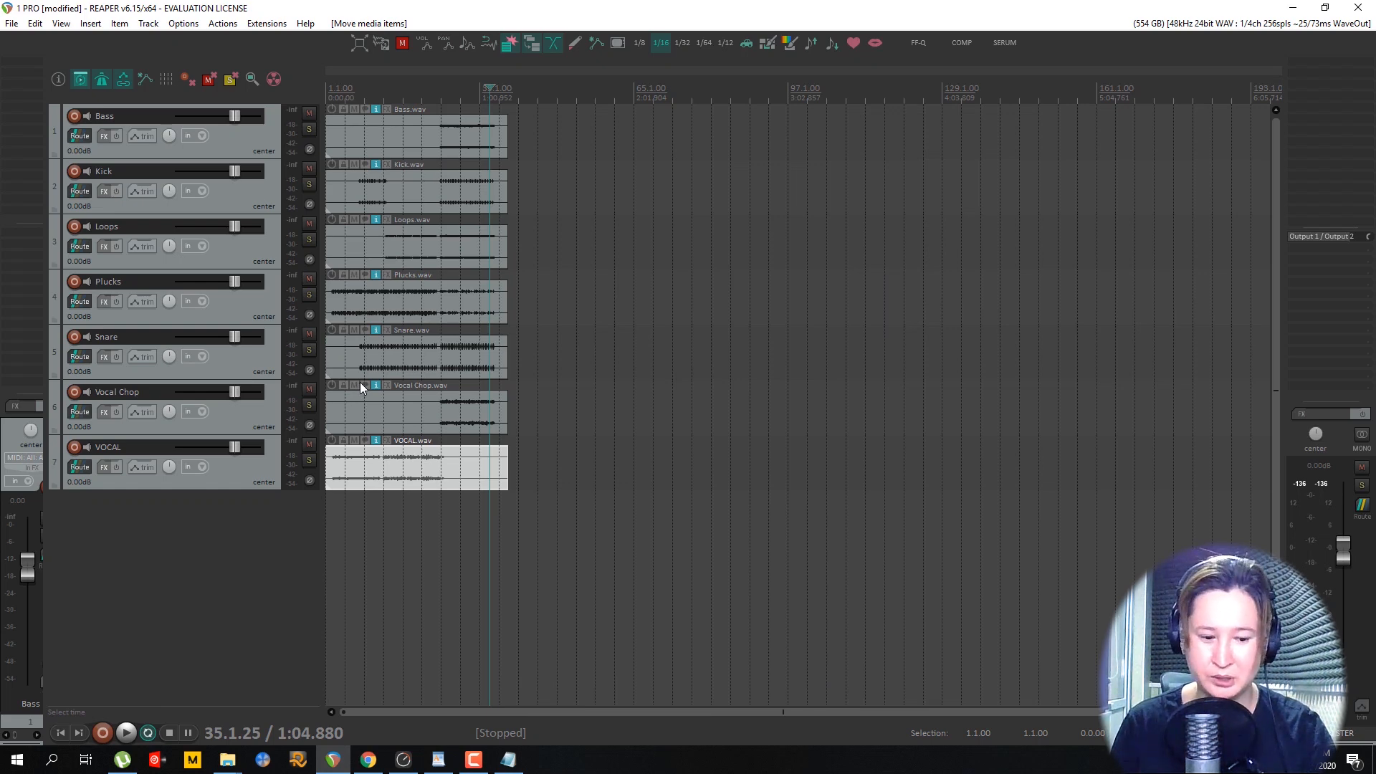
pyautogui.hotkey('ctrl', 'a')
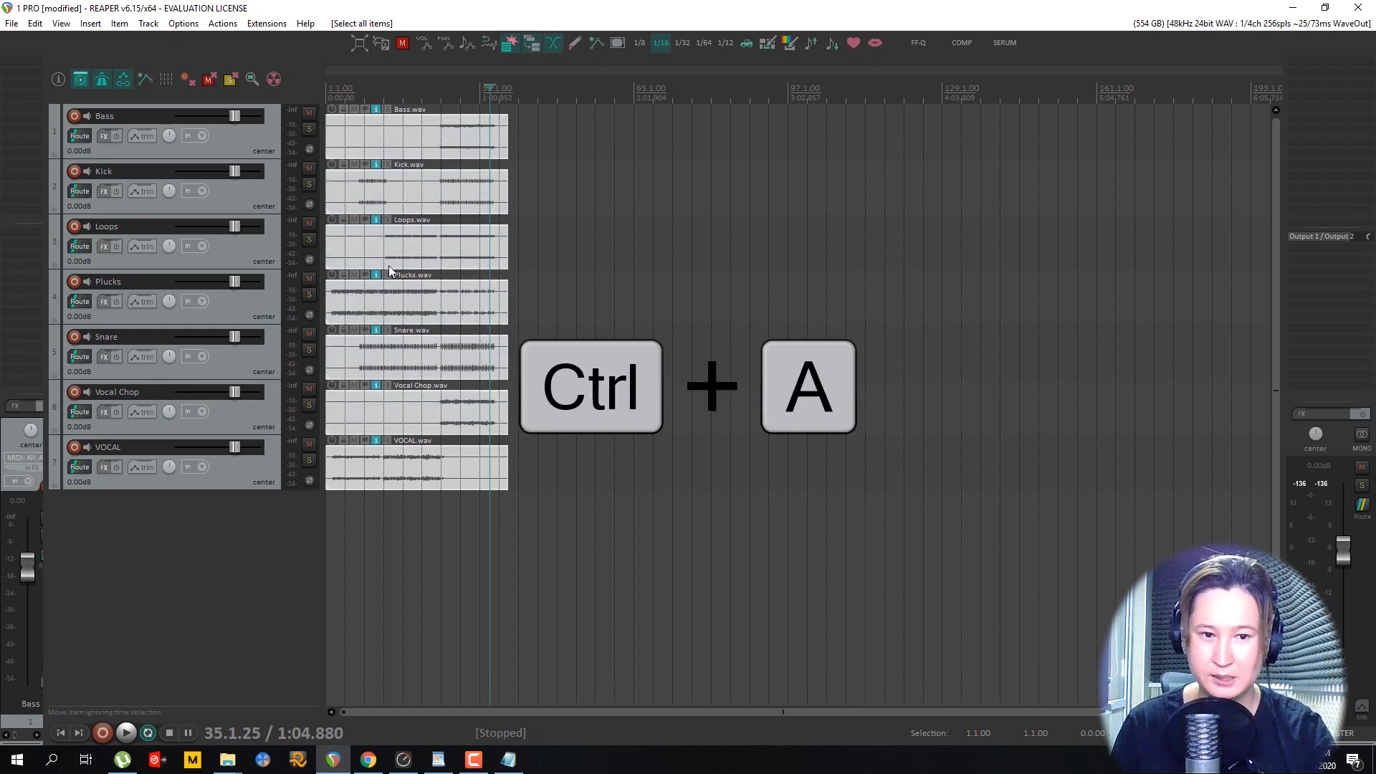
pyautogui.moveTo(380, 136); pyautogui.dragTo(408, 157)
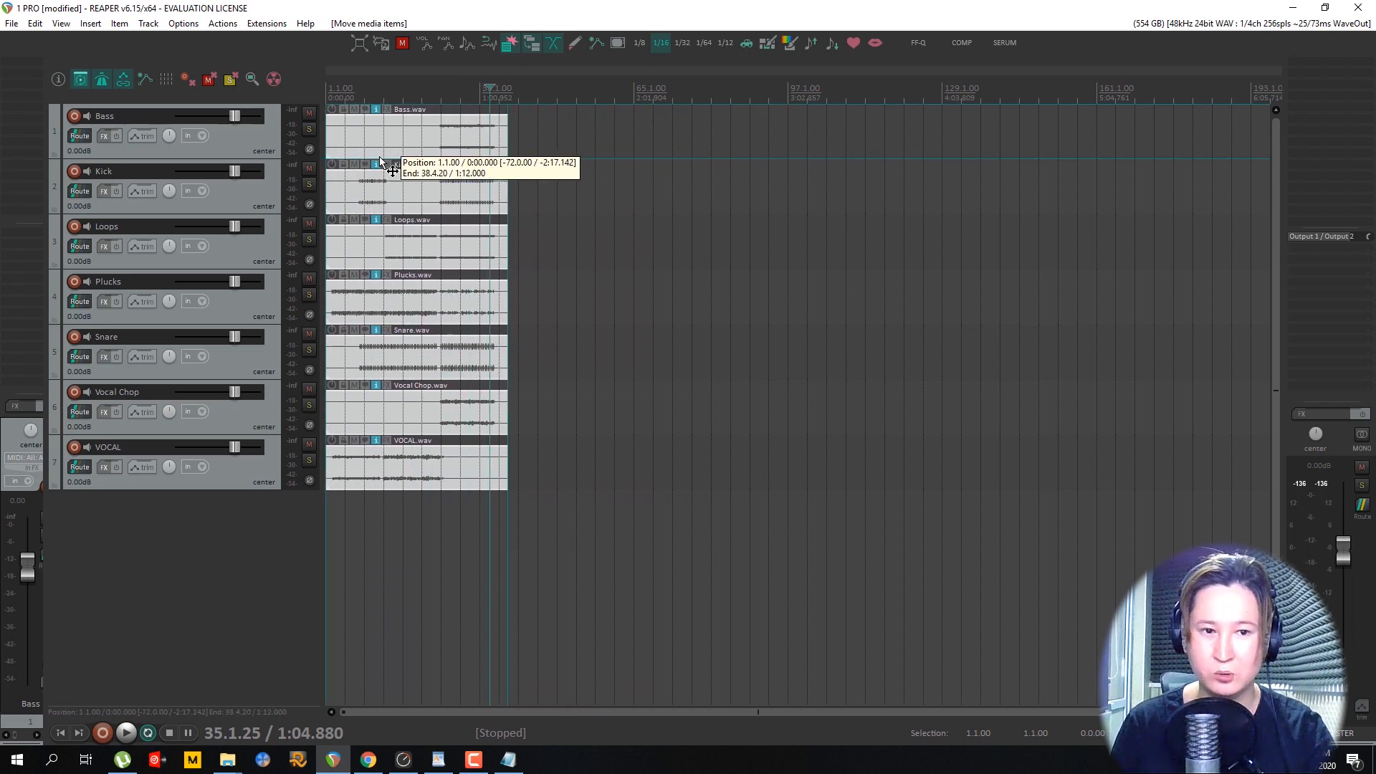
# Clear the selection and draw a selection marquee across the items on all seven tracks.
pyautogui.click(539, 446)
pyautogui.click(539, 449)
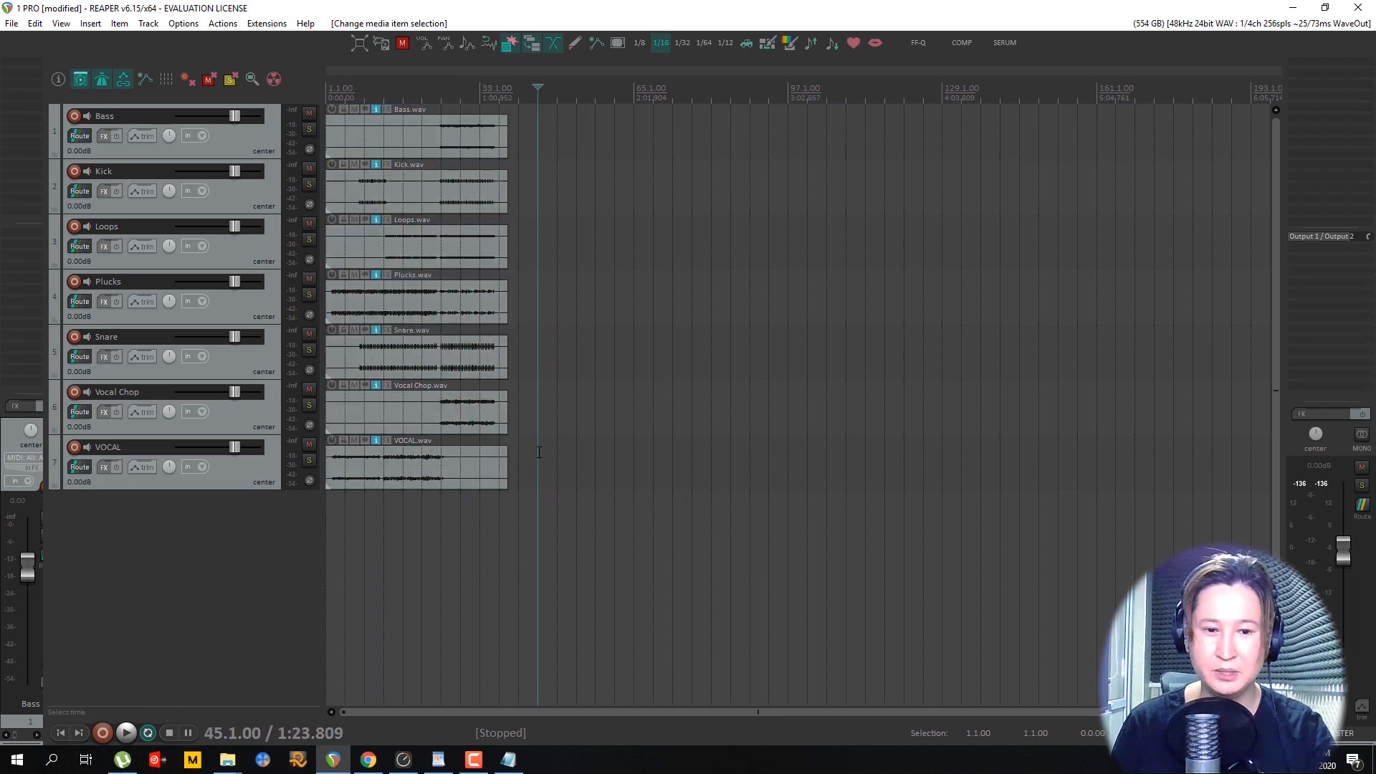
pyautogui.moveTo(602, 475); pyautogui.dragTo(321, 126)
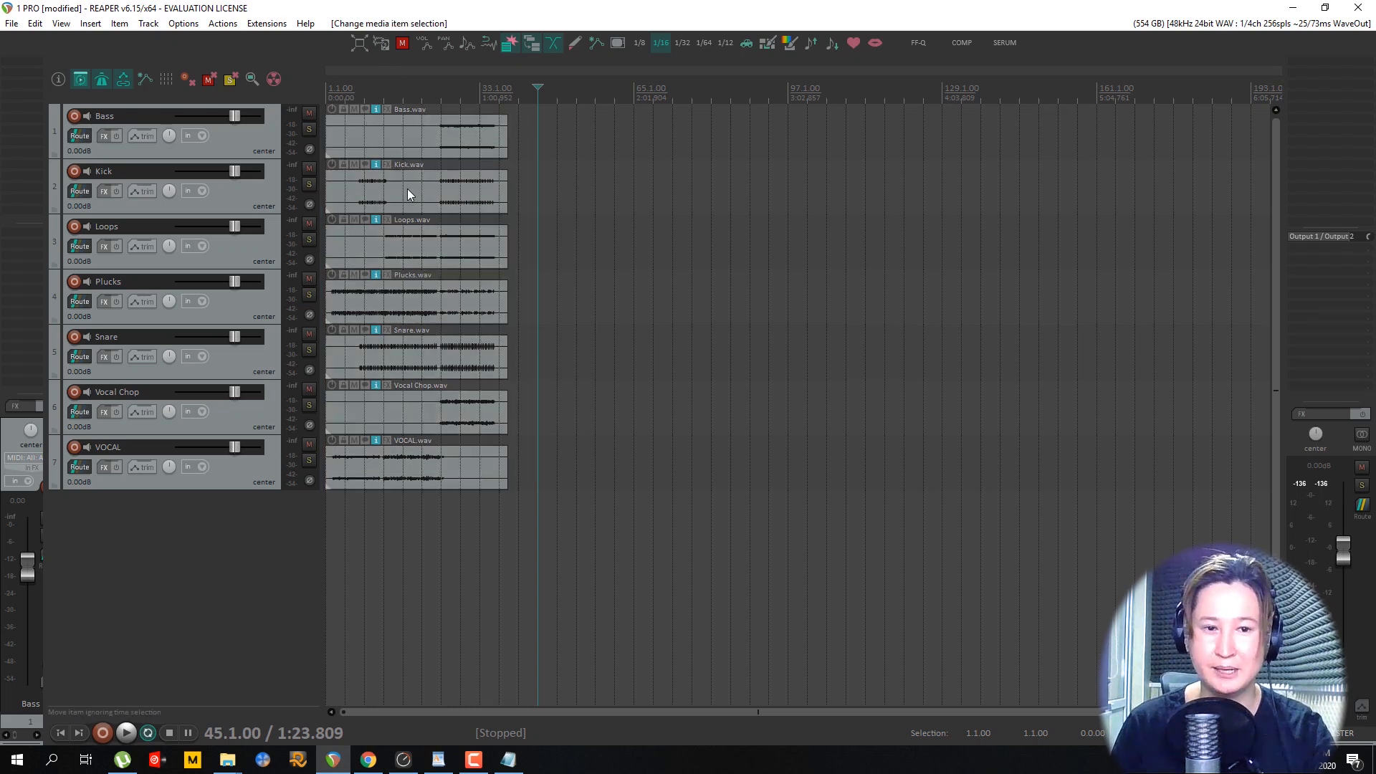
# Add the Kick, Plucks, Snare and Vocal Chop items individually to the selection, and remove all but Kick again.
pyautogui.press('ctrl')
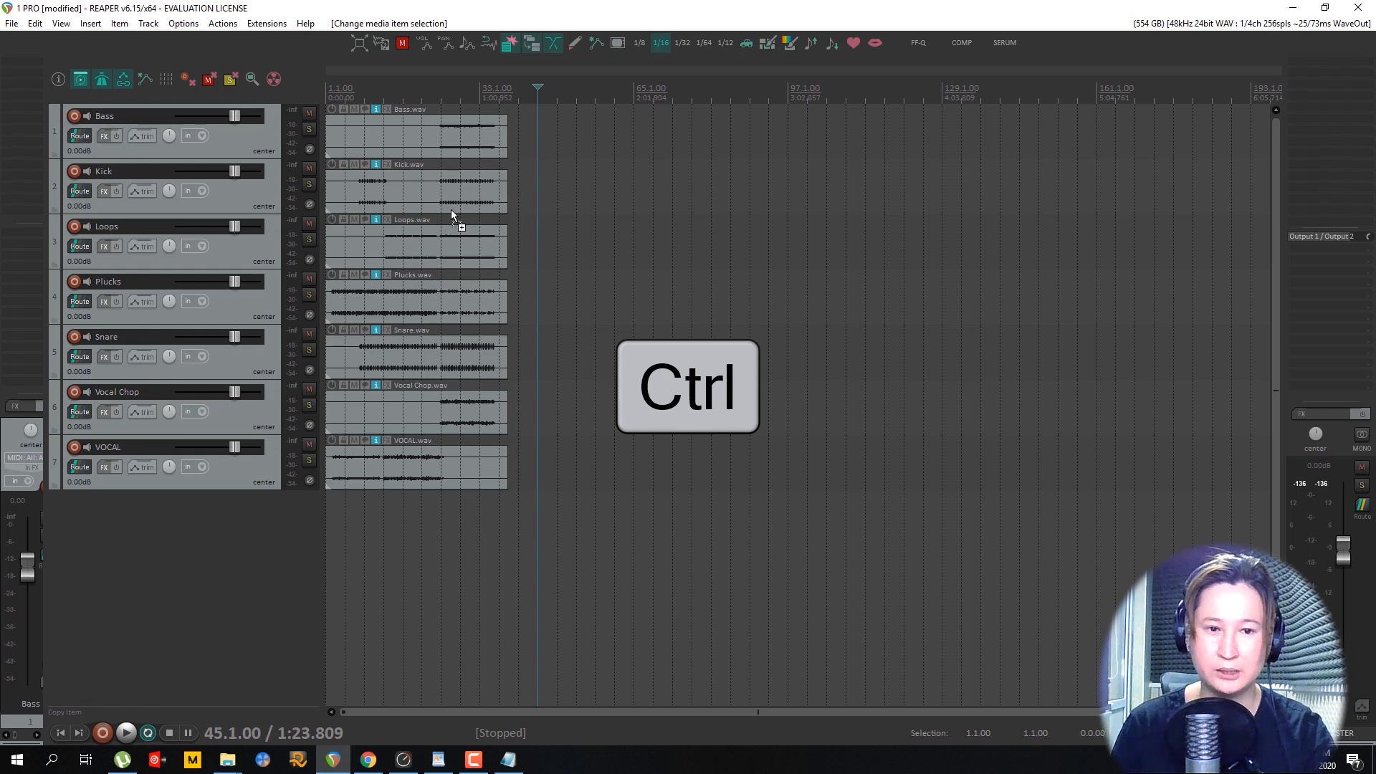
pyautogui.keyDown('ctrl'); pyautogui.click(389, 182); pyautogui.keyUp('ctrl')
pyautogui.keyDown('ctrl'); pyautogui.click(402, 297); pyautogui.keyUp('ctrl')
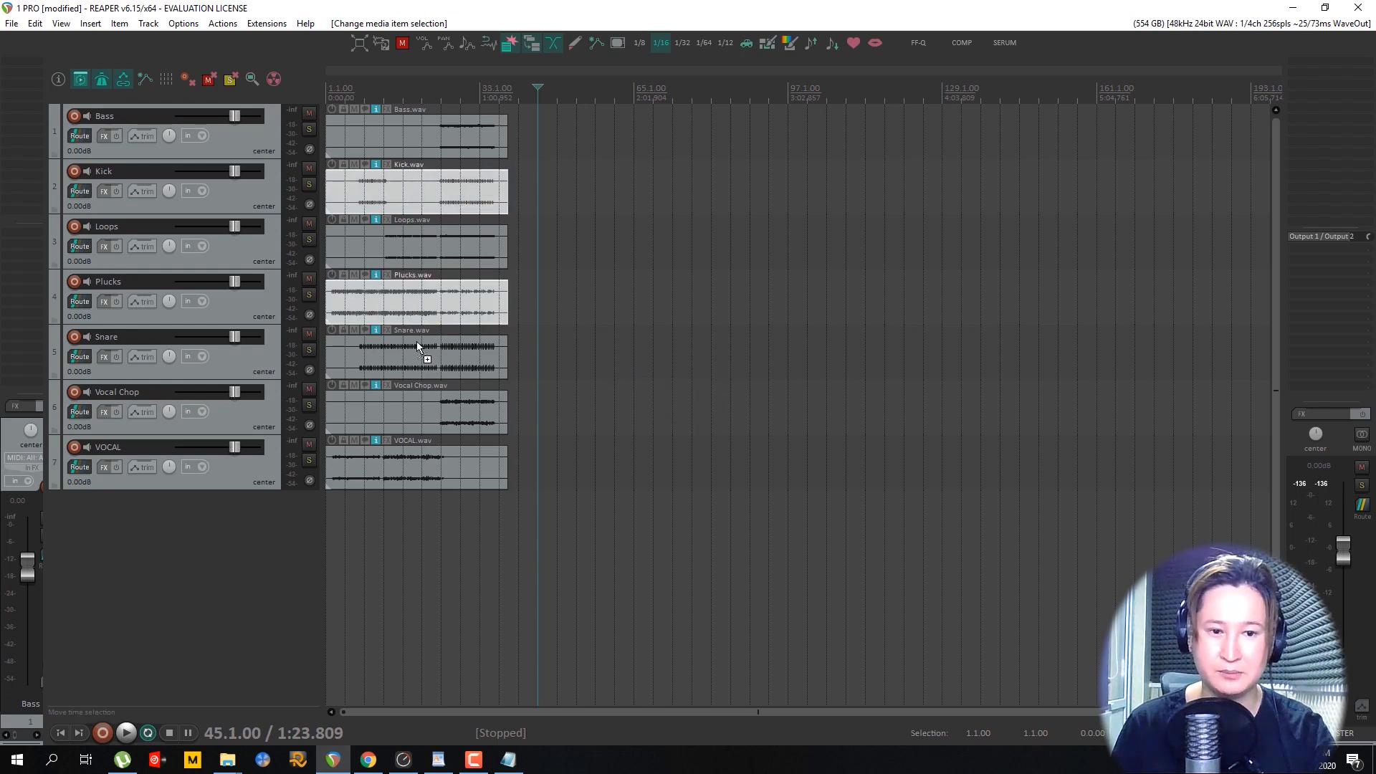
pyautogui.keyDown('ctrl'); pyautogui.click(414, 366); pyautogui.keyUp('ctrl')
pyautogui.keyDown('ctrl'); pyautogui.click(420, 407); pyautogui.keyUp('ctrl')
pyautogui.keyDown('ctrl'); pyautogui.click(417, 367); pyautogui.keyUp('ctrl')
pyautogui.keyDown('ctrl'); pyautogui.click(414, 316); pyautogui.keyUp('ctrl')
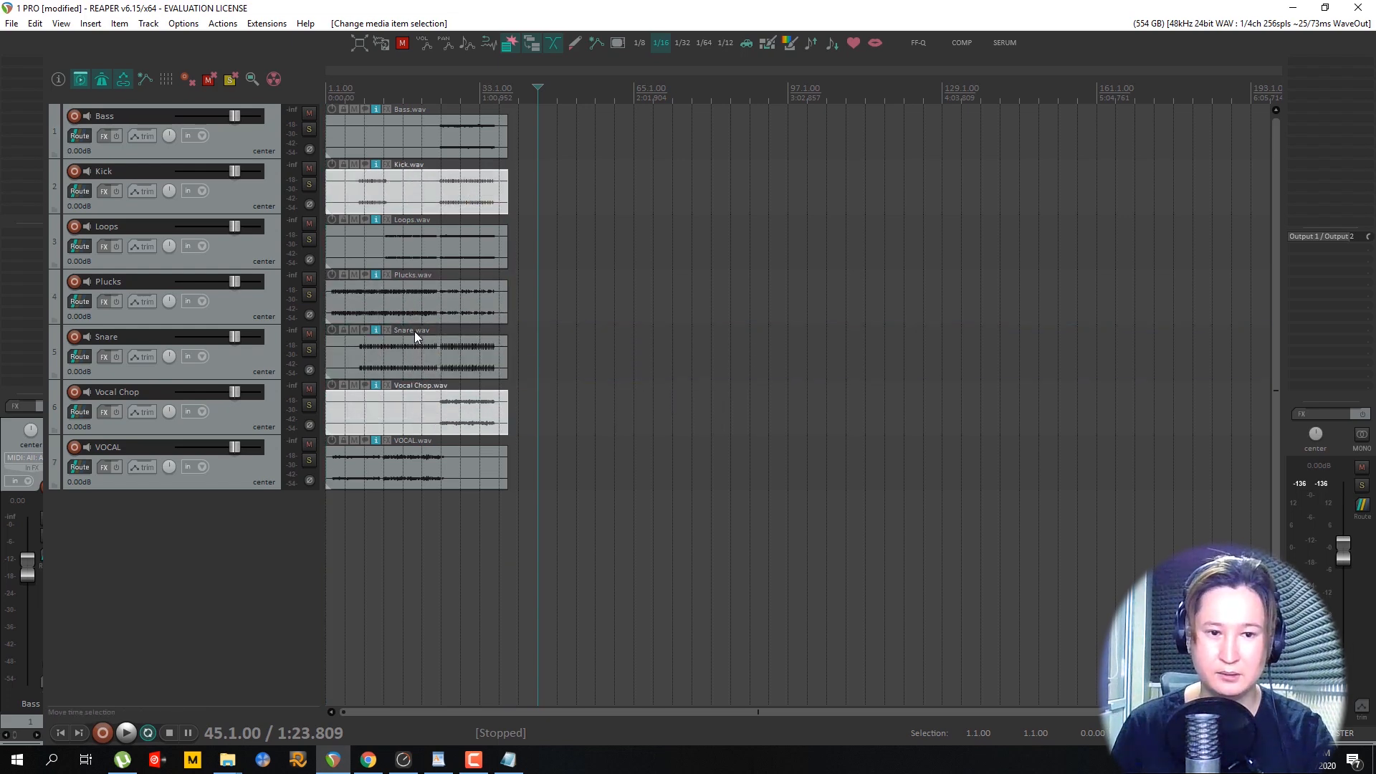
pyautogui.keyDown('ctrl'); pyautogui.click(406, 410); pyautogui.keyUp('ctrl')
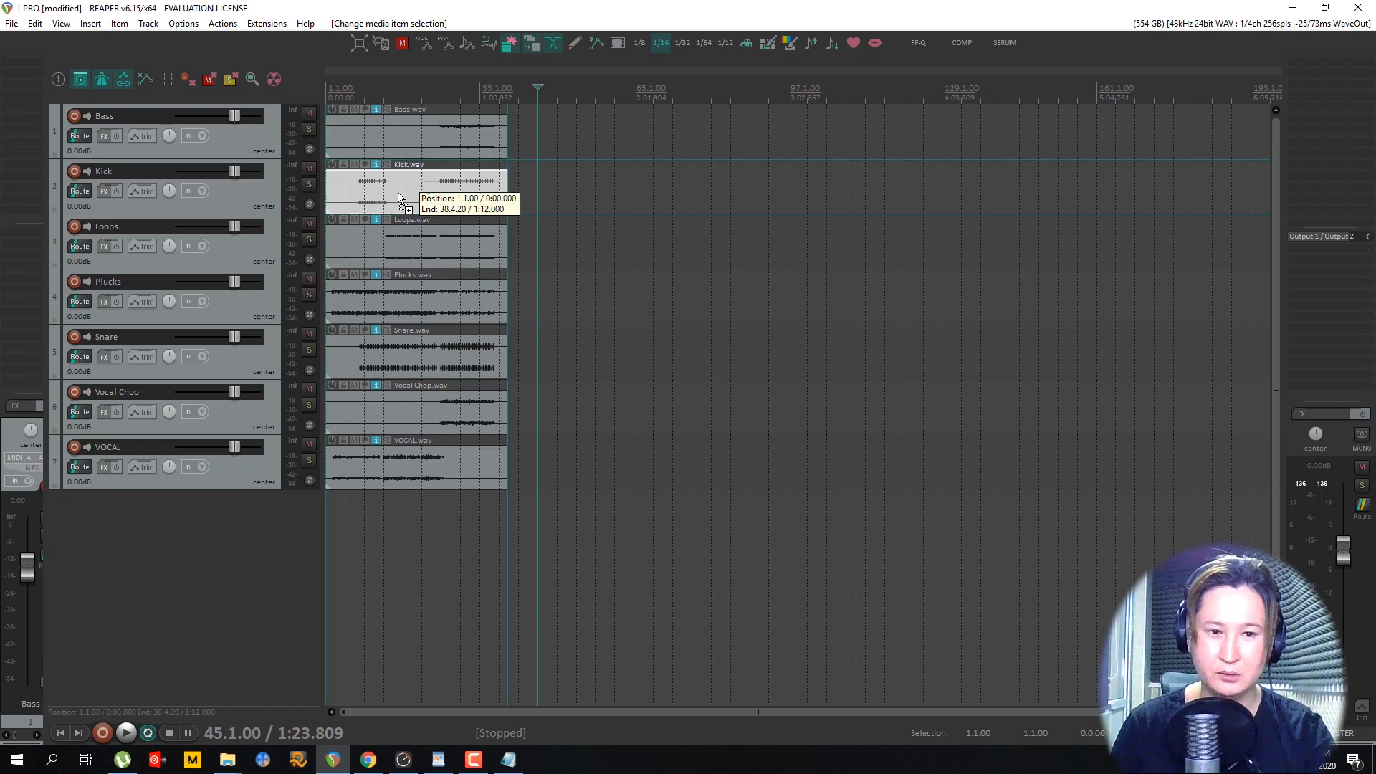
# Remove Kick from the selection and add the Loops, Plucks and Snare items.
pyautogui.keyDown('ctrl'); pyautogui.click(399, 192); pyautogui.keyUp('ctrl')
pyautogui.keyDown('ctrl'); pyautogui.click(399, 253); pyautogui.keyUp('ctrl')
pyautogui.keyDown('ctrl'); pyautogui.click(400, 301); pyautogui.keyUp('ctrl')
pyautogui.keyDown('ctrl'); pyautogui.click(398, 351); pyautogui.keyUp('ctrl')
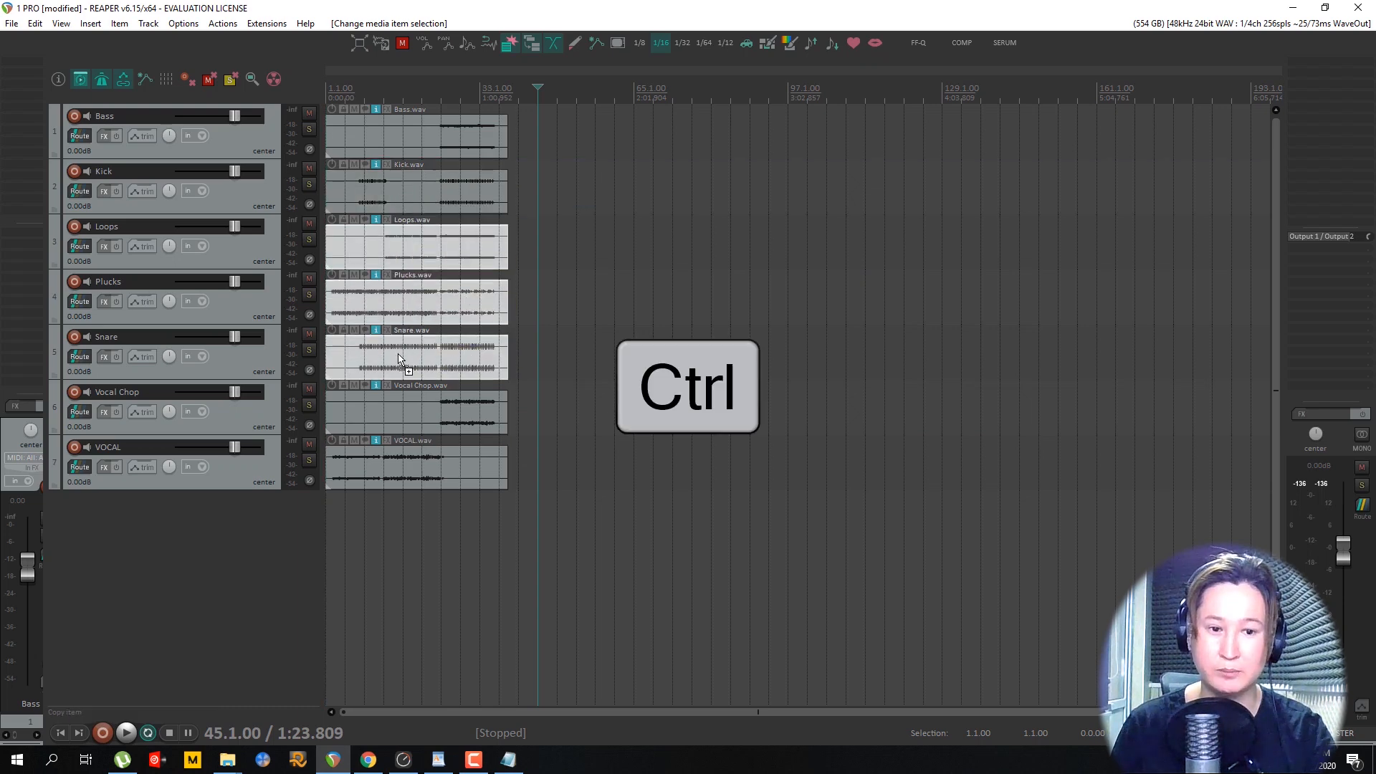
# Add the Vocal Chop item to the selection, and undo the recent selection changes until no item is selected.
pyautogui.keyDown('ctrl'); pyautogui.click(394, 405); pyautogui.keyUp('ctrl')
pyautogui.hotkey('ctrl', 'z')
pyautogui.hotkey('ctrl', 'z')
pyautogui.hotkey('ctrl', 'z')
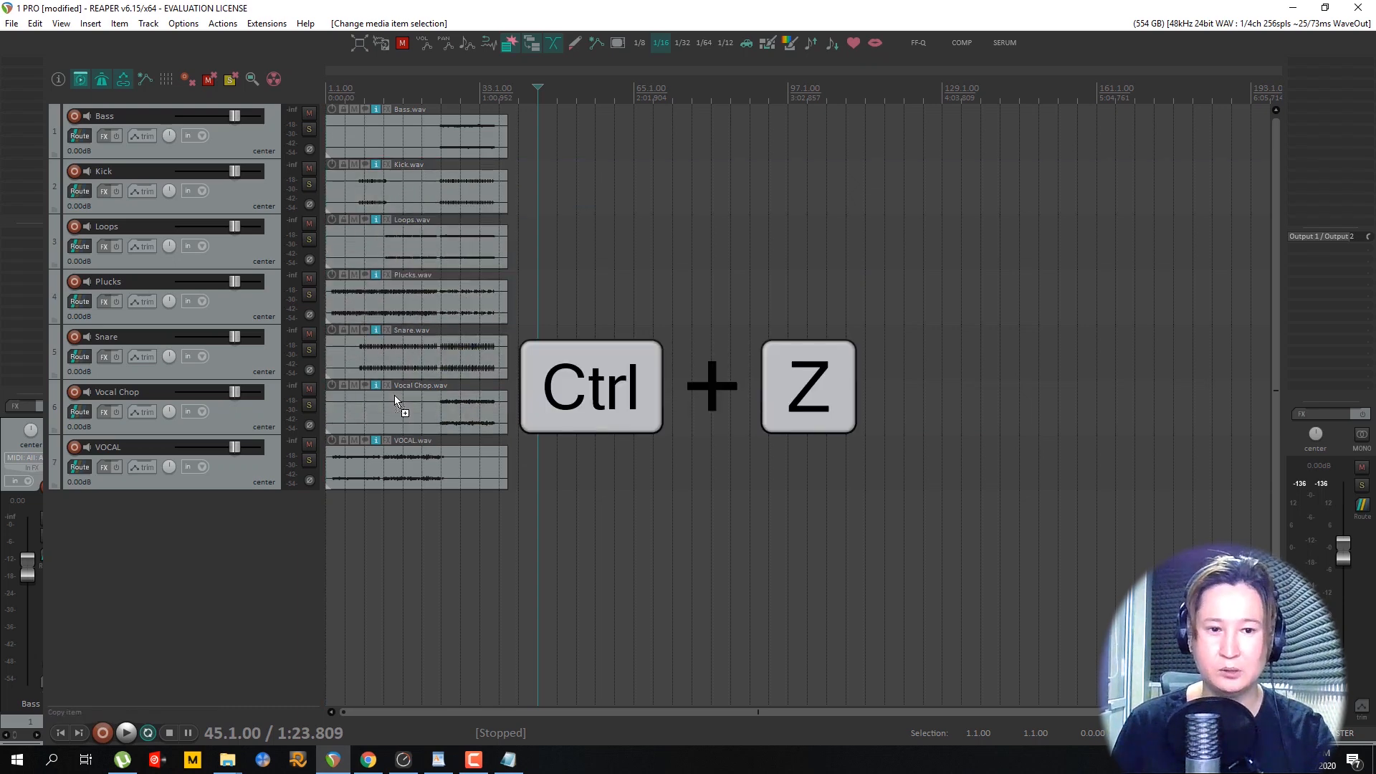
# Select the Plucks, Snare and Vocal Chop items together and split them at 24.3.00 and 24.2.00.
pyautogui.scroll(2, 571, 291)
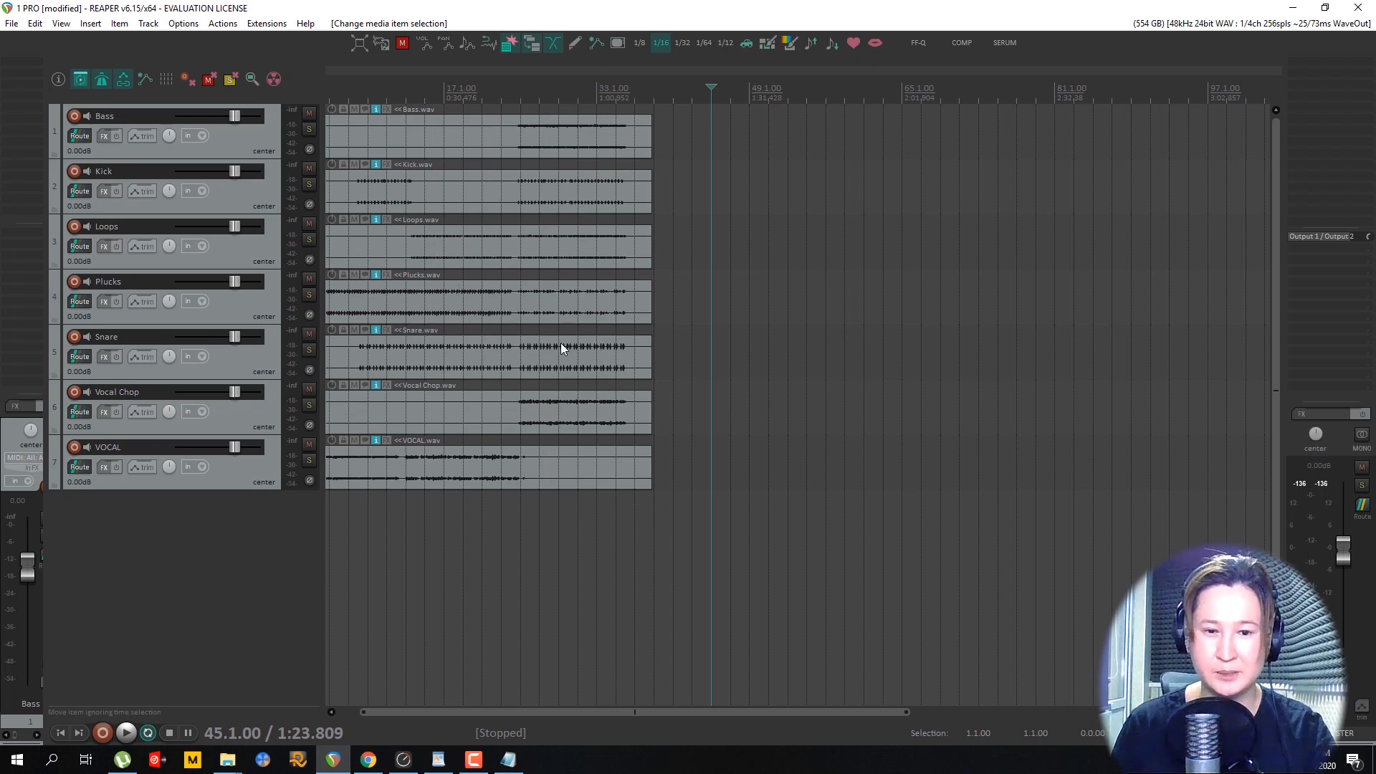
pyautogui.moveTo(719, 427); pyautogui.dragTo(461, 299)
pyautogui.scroll(10, 509, 294)
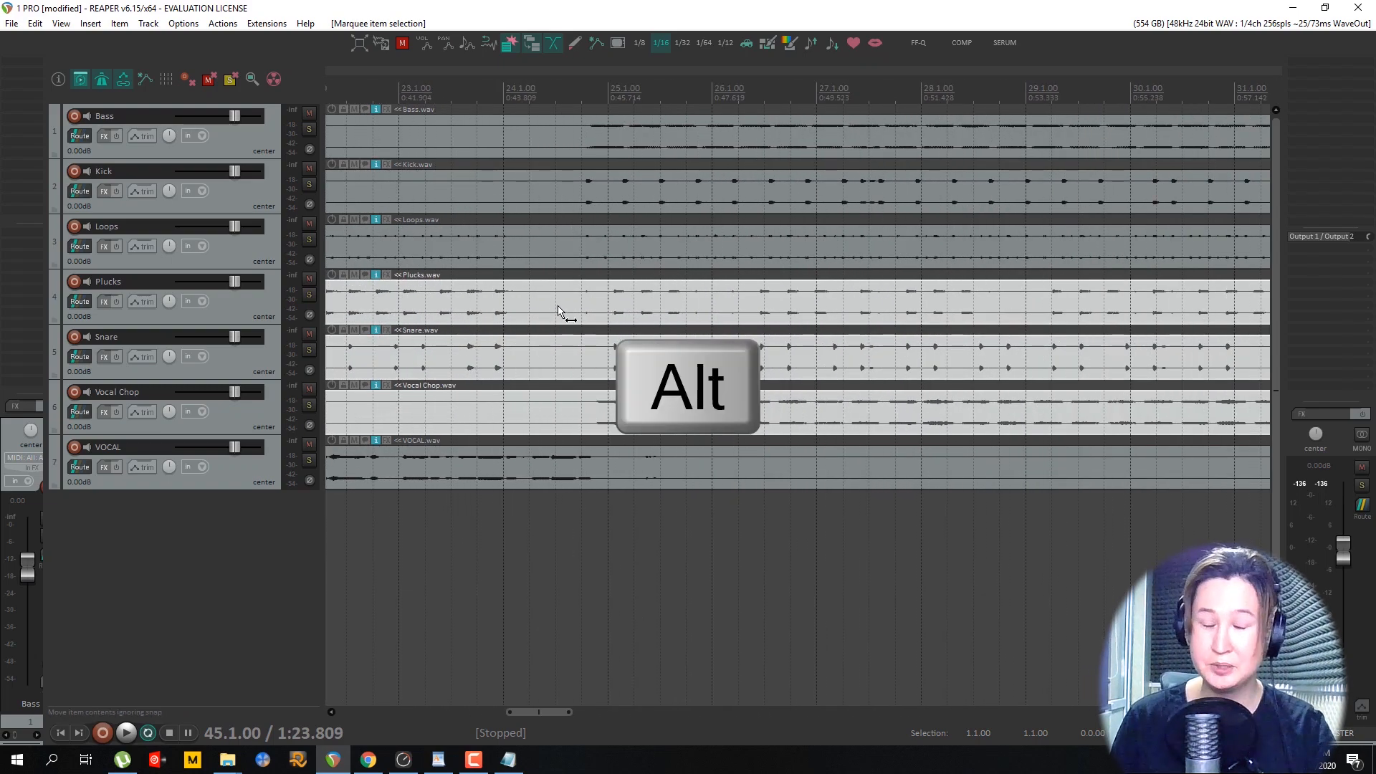
pyautogui.keyDown('alt'); pyautogui.click(558, 312); pyautogui.keyUp('alt')
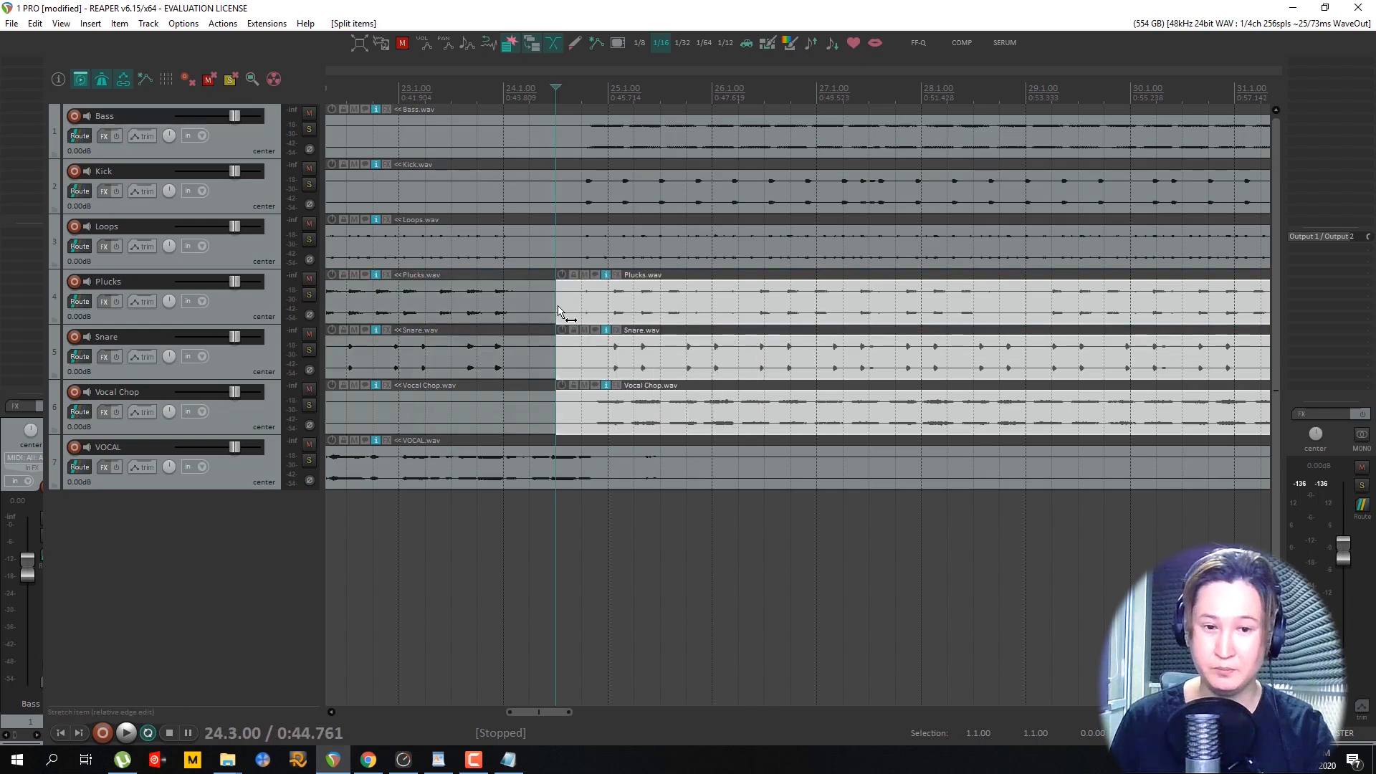
pyautogui.click(540, 307)
# Delete the short Plucks piece between 24.2.00 and 24.3.00 and undo the deletion, two times in a row.
pyautogui.scroll(5, 542, 310)
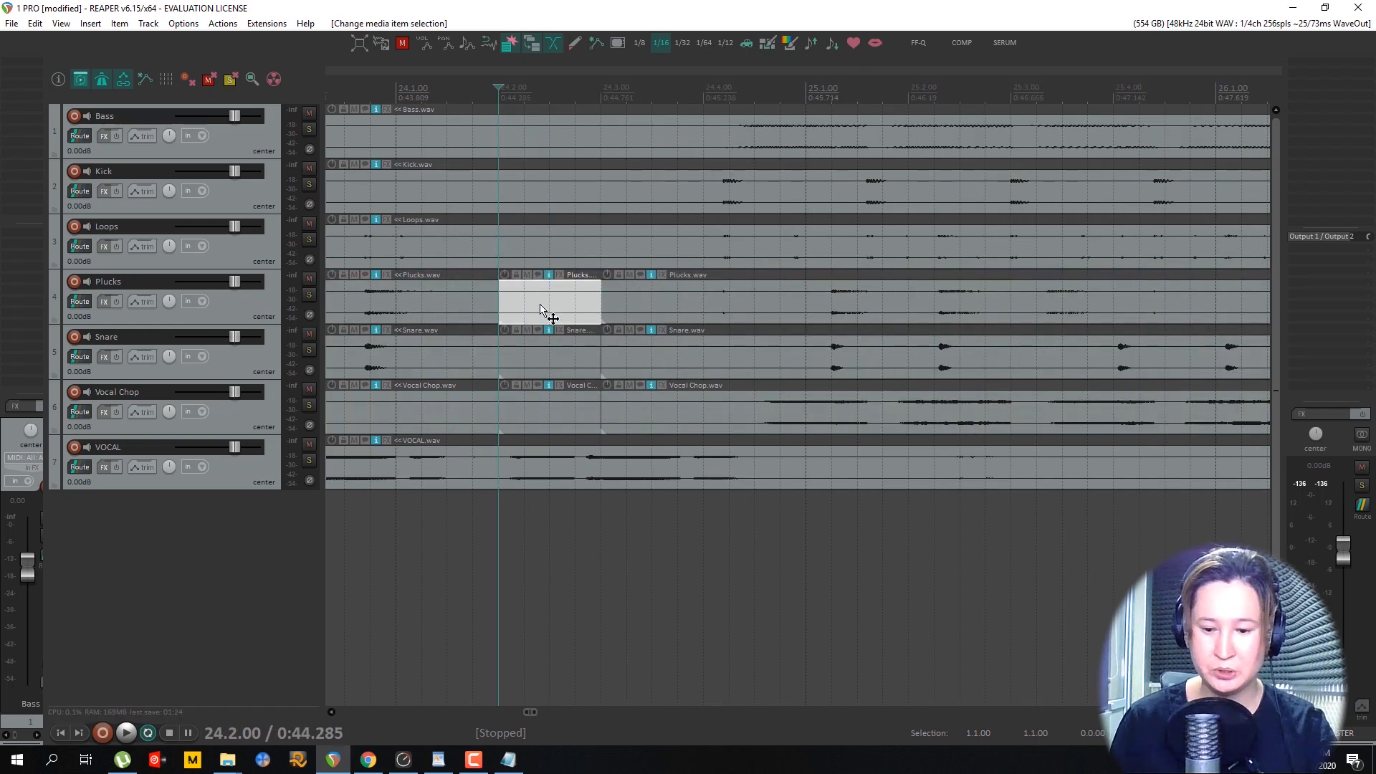
pyautogui.press('BackSpace')
pyautogui.hotkey('ctrl', 'z')
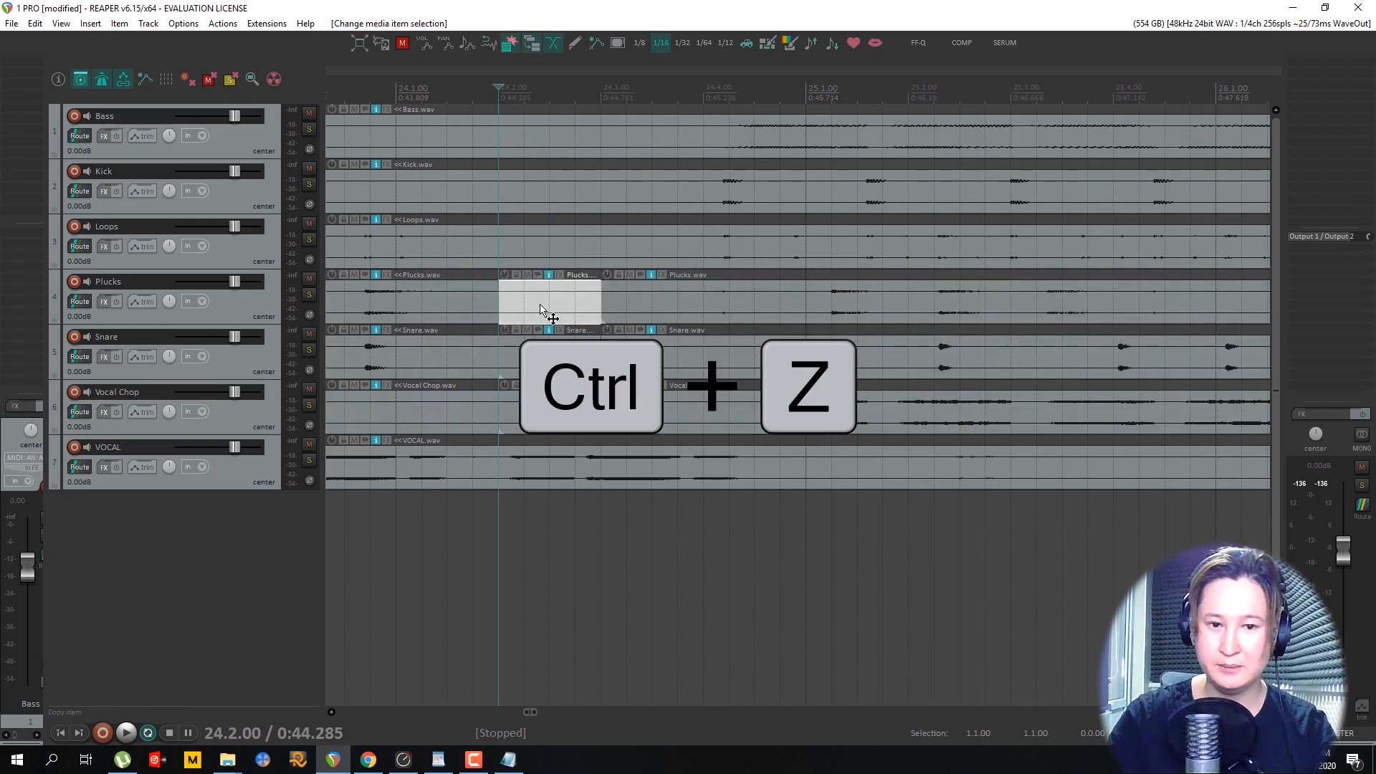
pyautogui.press('Delete')
pyautogui.hotkey('ctrl', 'z')
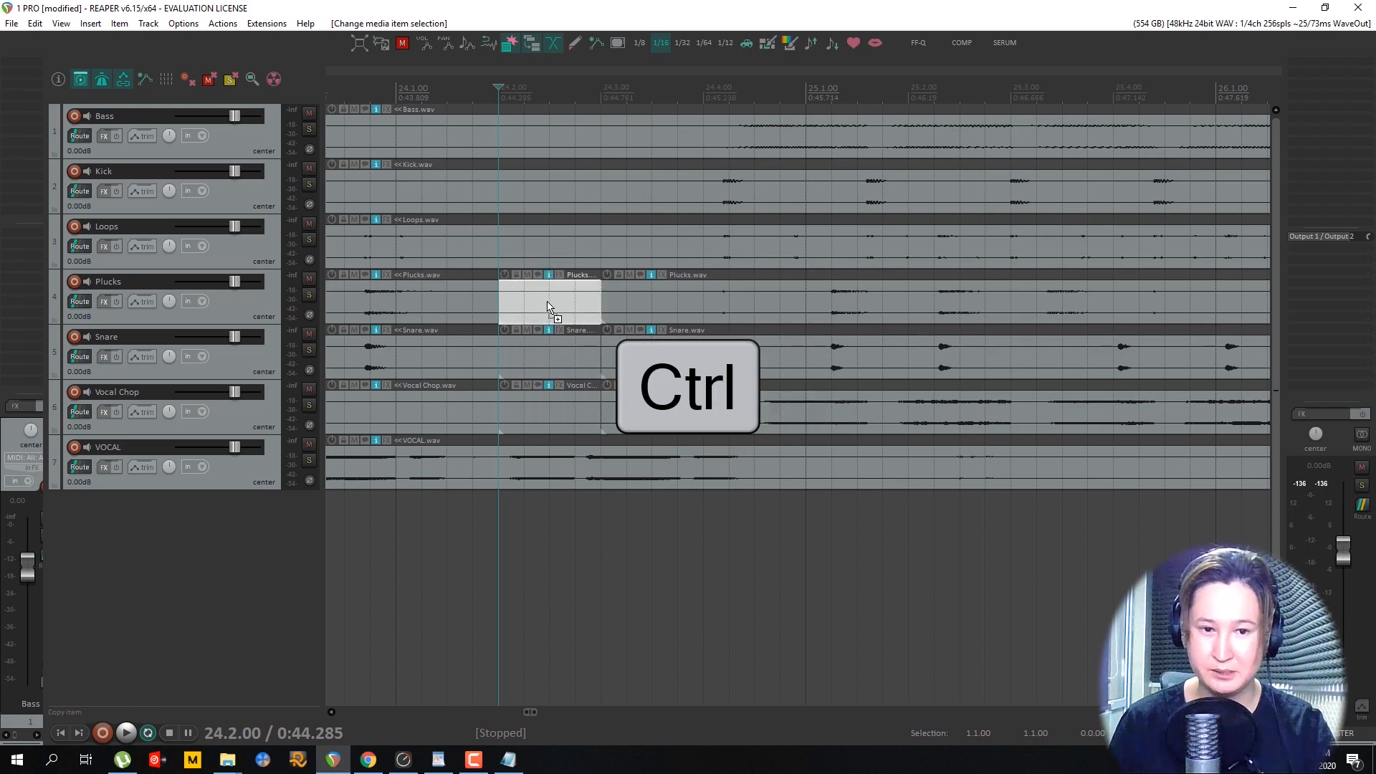
# Marquee-select the short Plucks, Snare and Vocal Chop pieces between 24.2.00 and 24.3.00 and delete them.
pyautogui.moveTo(547, 305); pyautogui.dragTo(544, 402)
pyautogui.hotkey('ctrl', 'z')
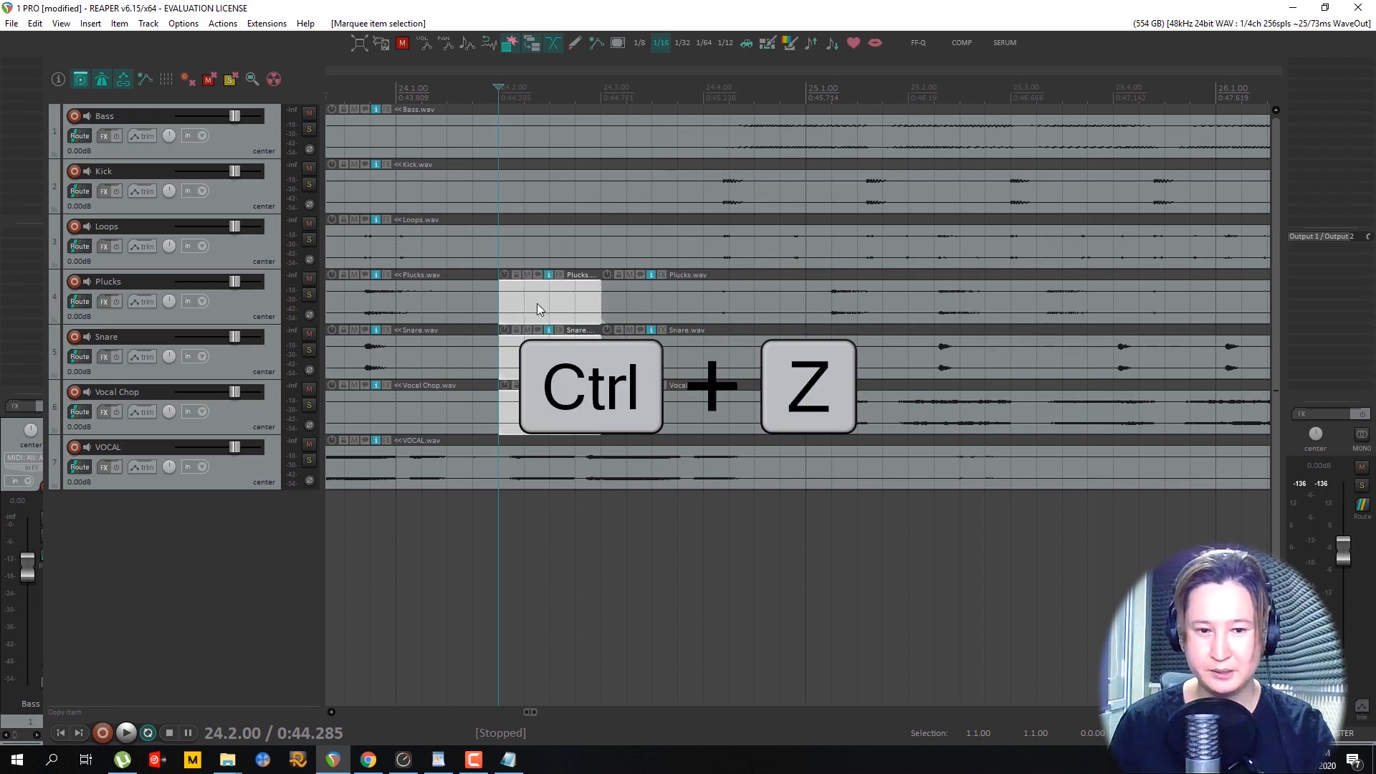
pyautogui.click(402, 404)
pyautogui.click(552, 411)
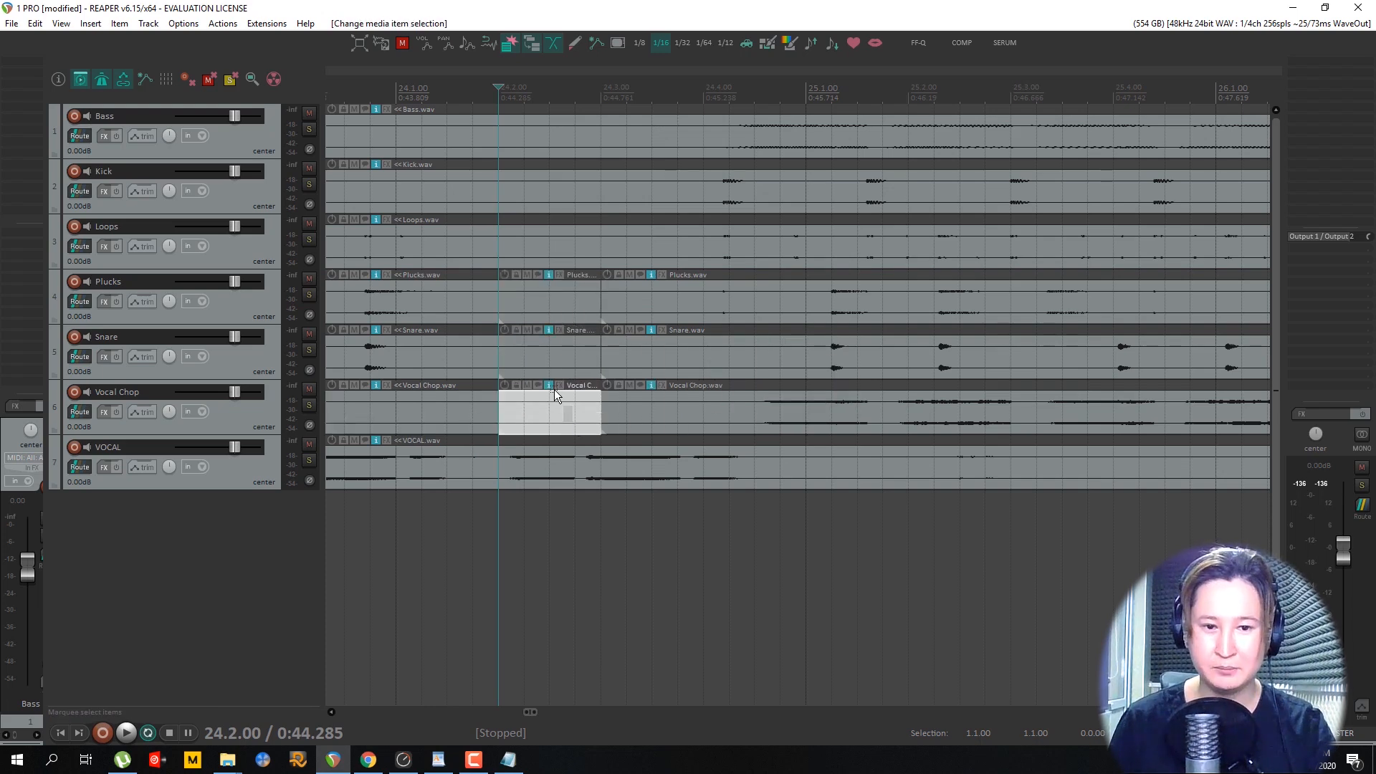
pyautogui.moveTo(553, 389); pyautogui.dragTo(527, 302)
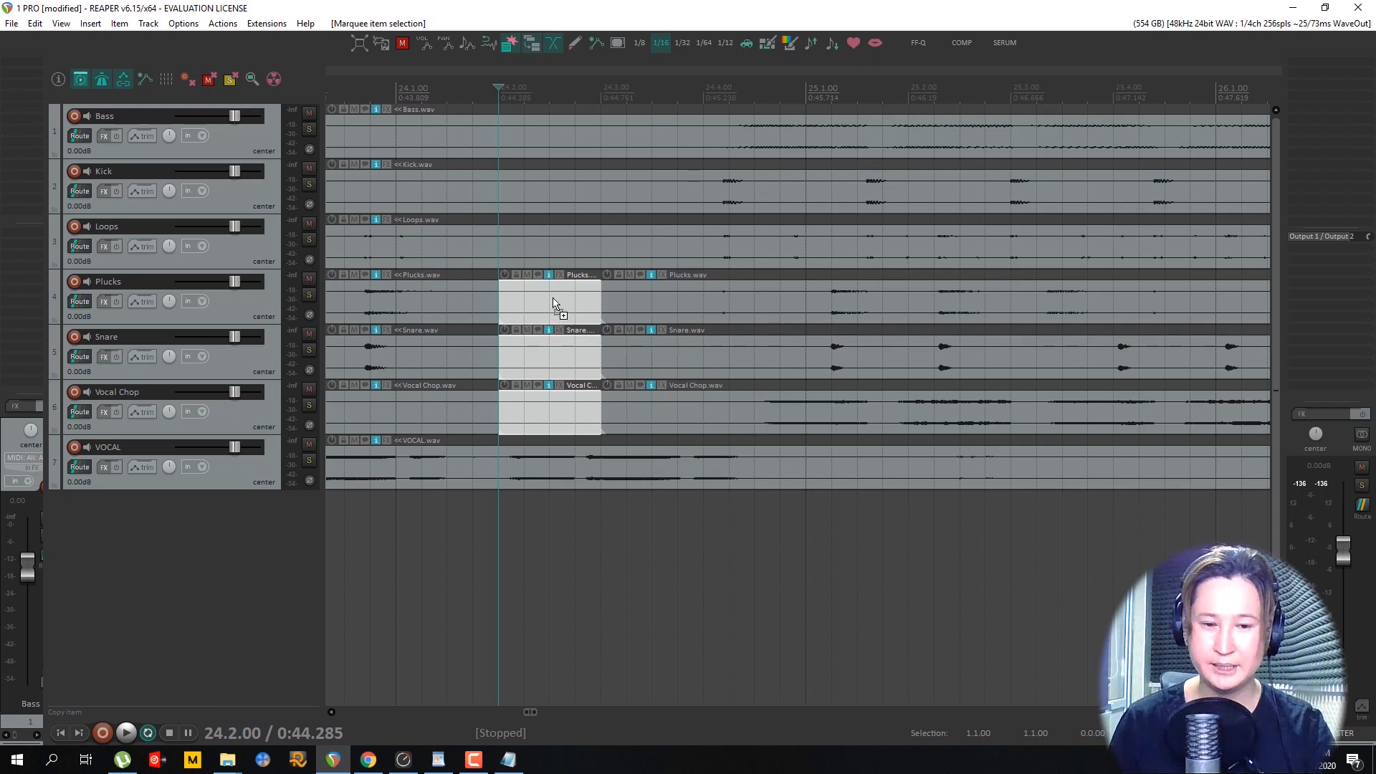
pyautogui.press('Delete')
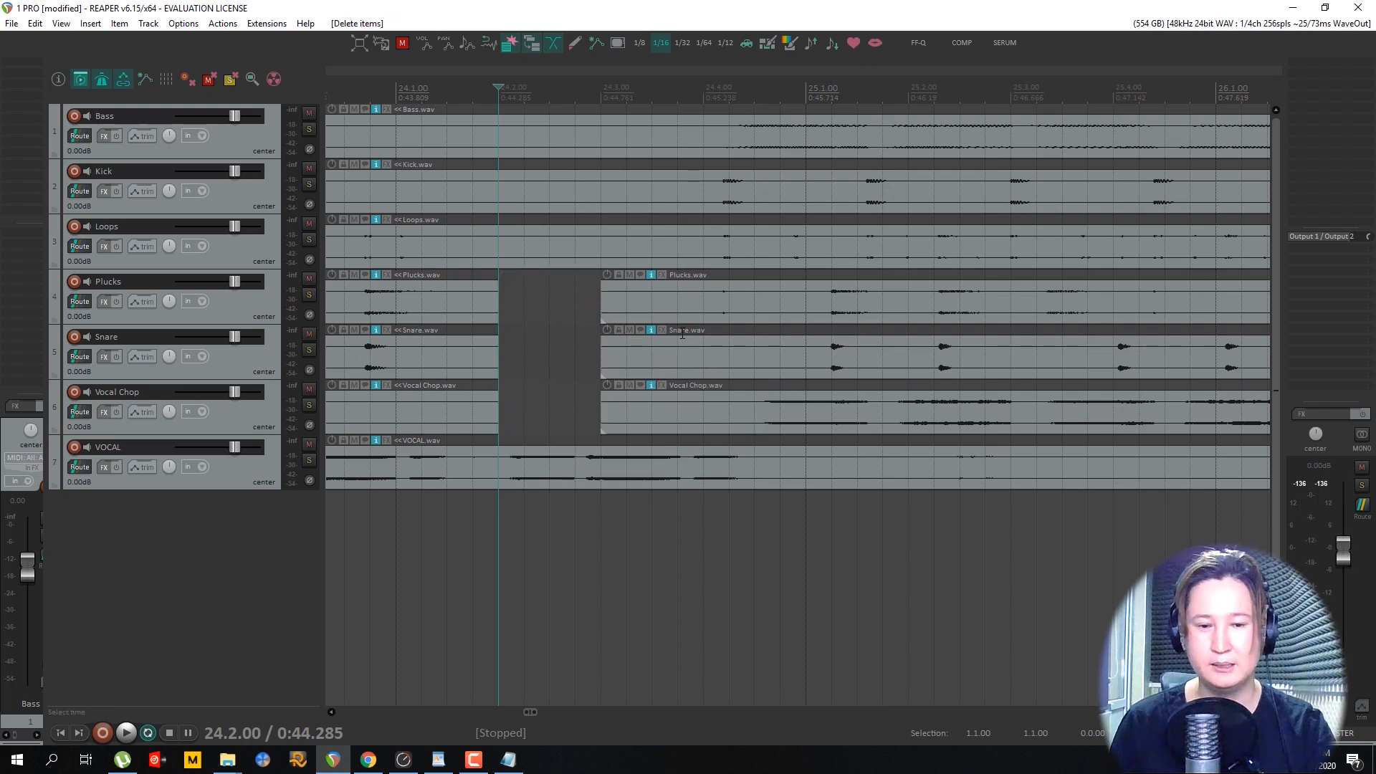
# Undo the deletion of the short pieces and the splits in the Plucks, Snare and Vocal Chop items.
pyautogui.scroll(-2, 683, 334)
pyautogui.hotkey('ctrl', 'z')
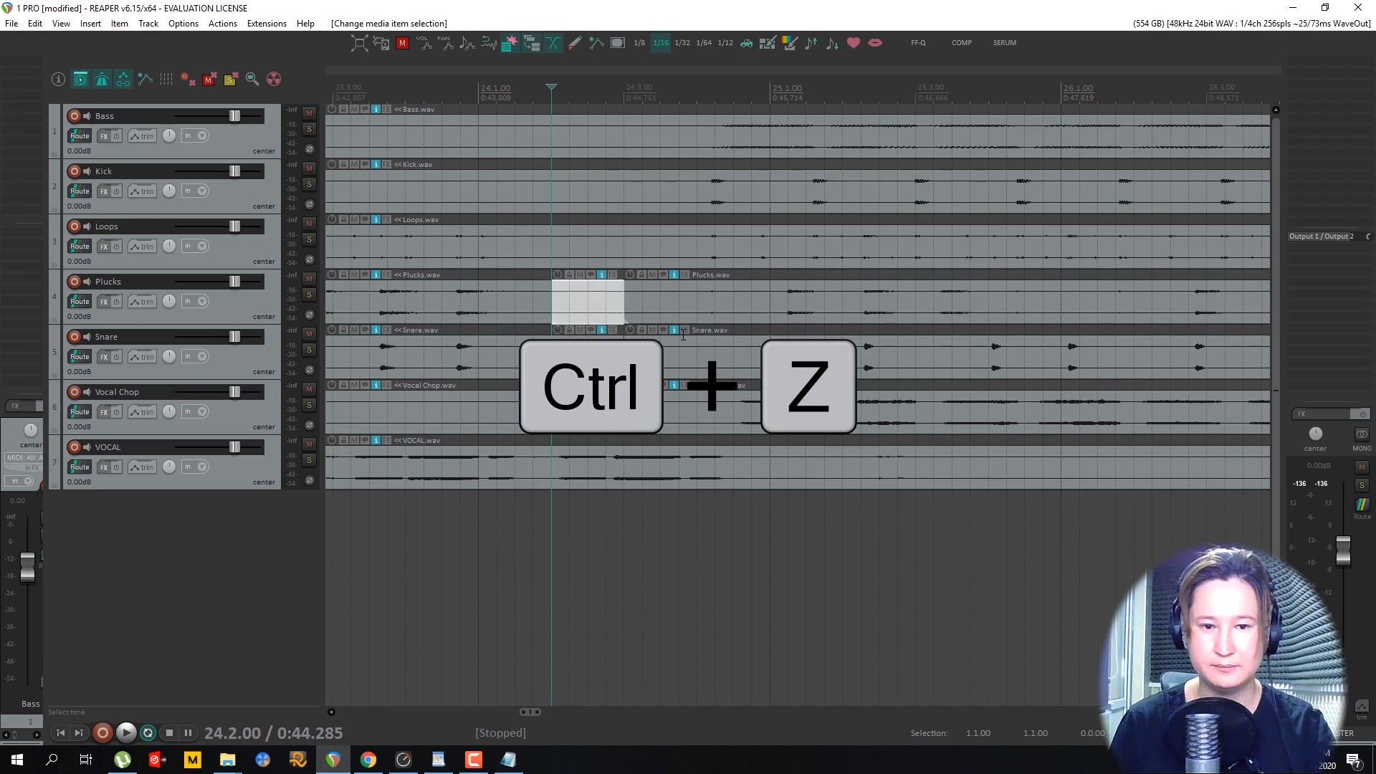
pyautogui.hotkey('ctrl', 'z')
pyautogui.hotkey('ctrl', 'z')
pyautogui.hotkey('ctrl', 'z')
pyautogui.hotkey('ctrl', 'z')
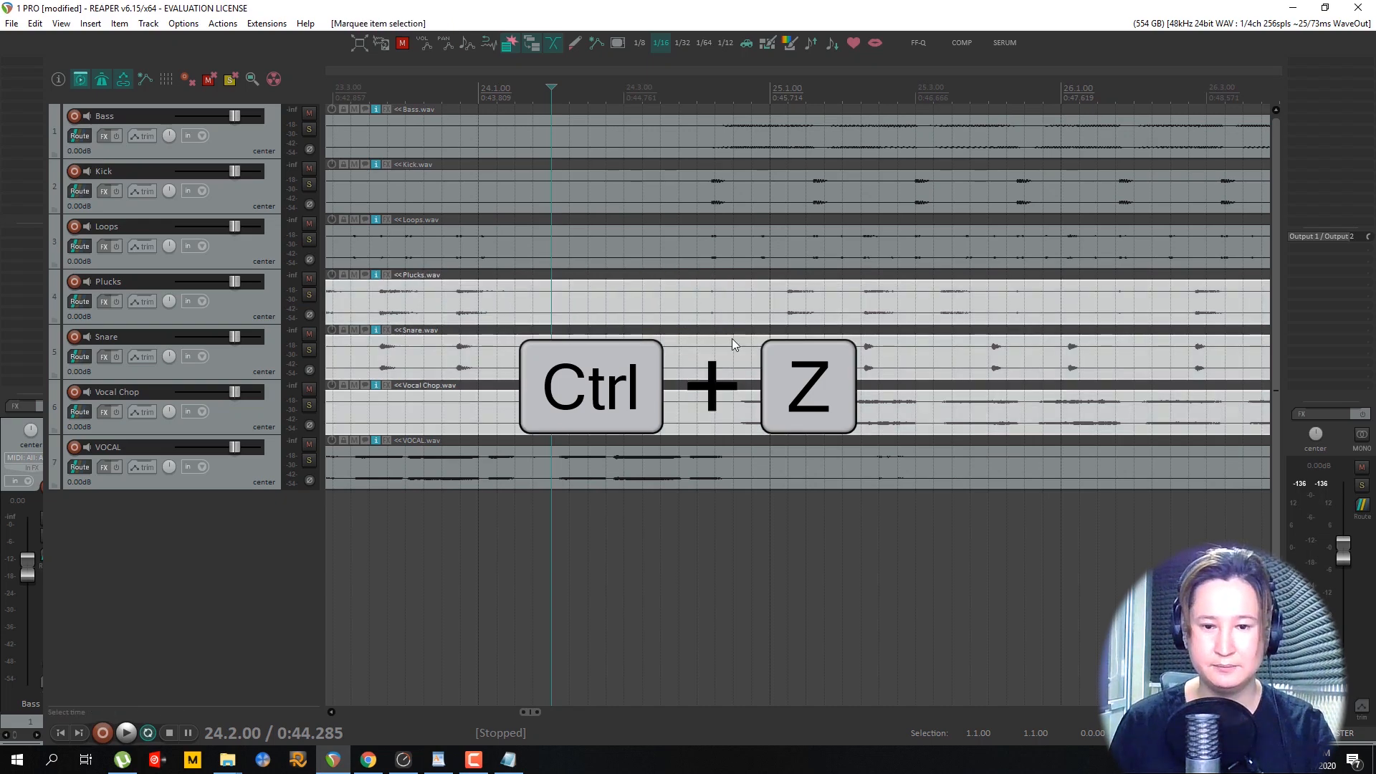
# Clear the selection of the Plucks, Snare and Vocal Chop items.
pyautogui.scroll(-5, 744, 307)
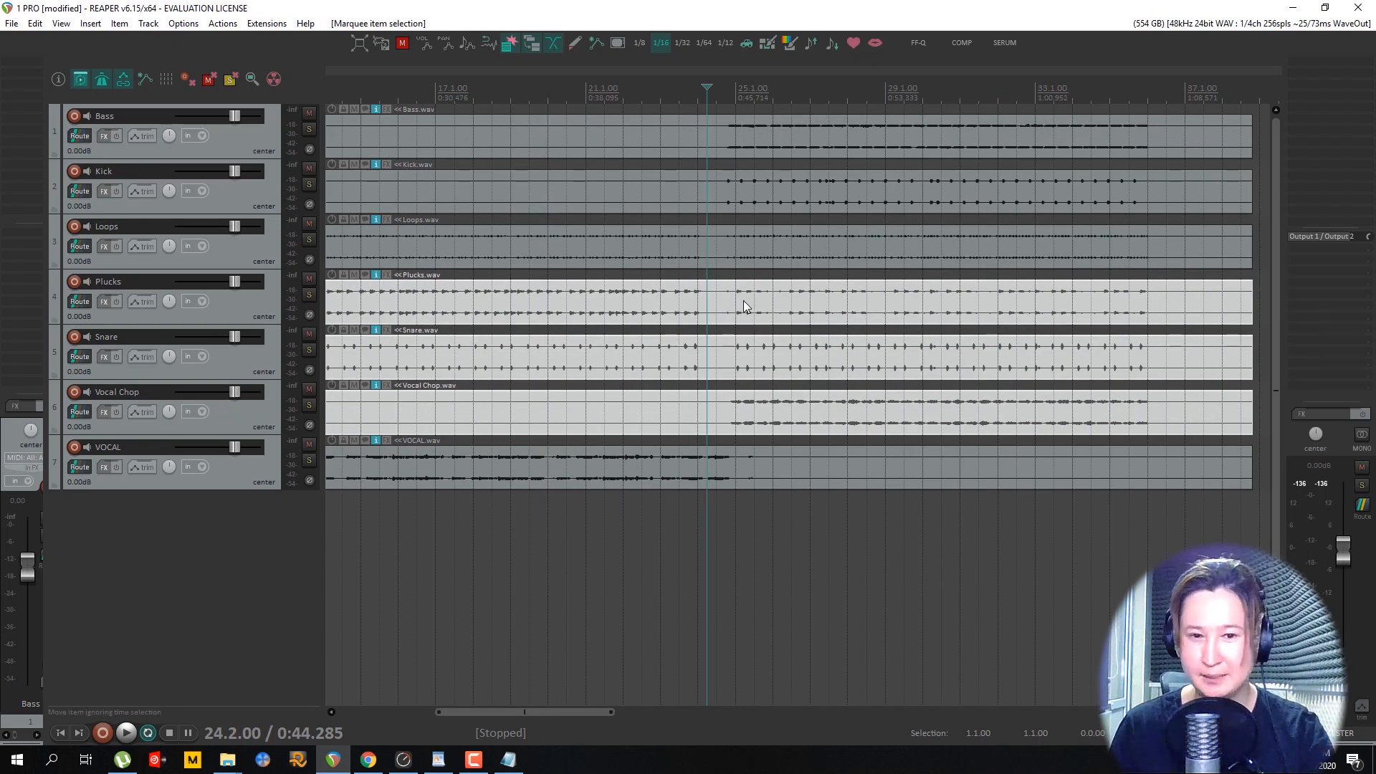
pyautogui.scroll(-2, 744, 302)
pyautogui.press('Escape')
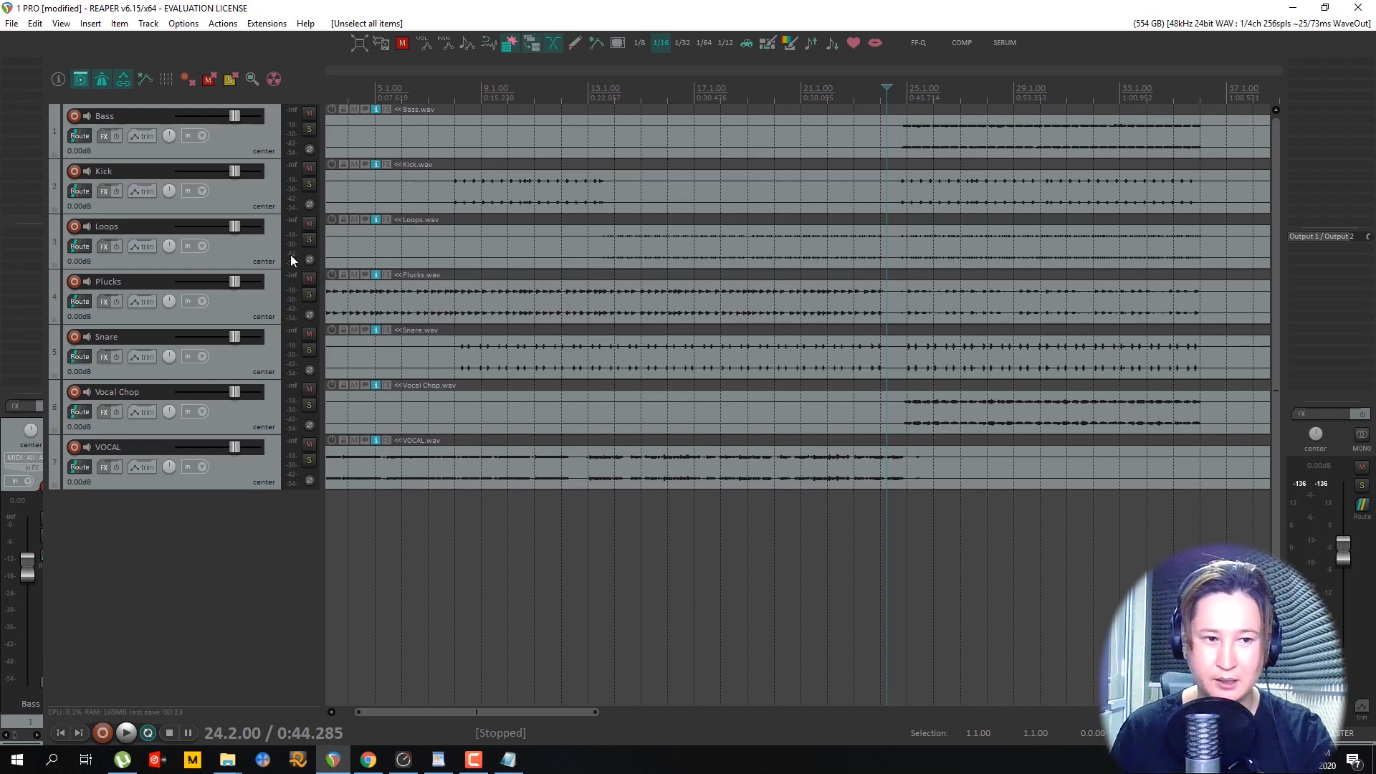
# Select the Bass, Snare, VOCAL and Loops tracks together, and unselect all tracks again.
pyautogui.click(224, 150)
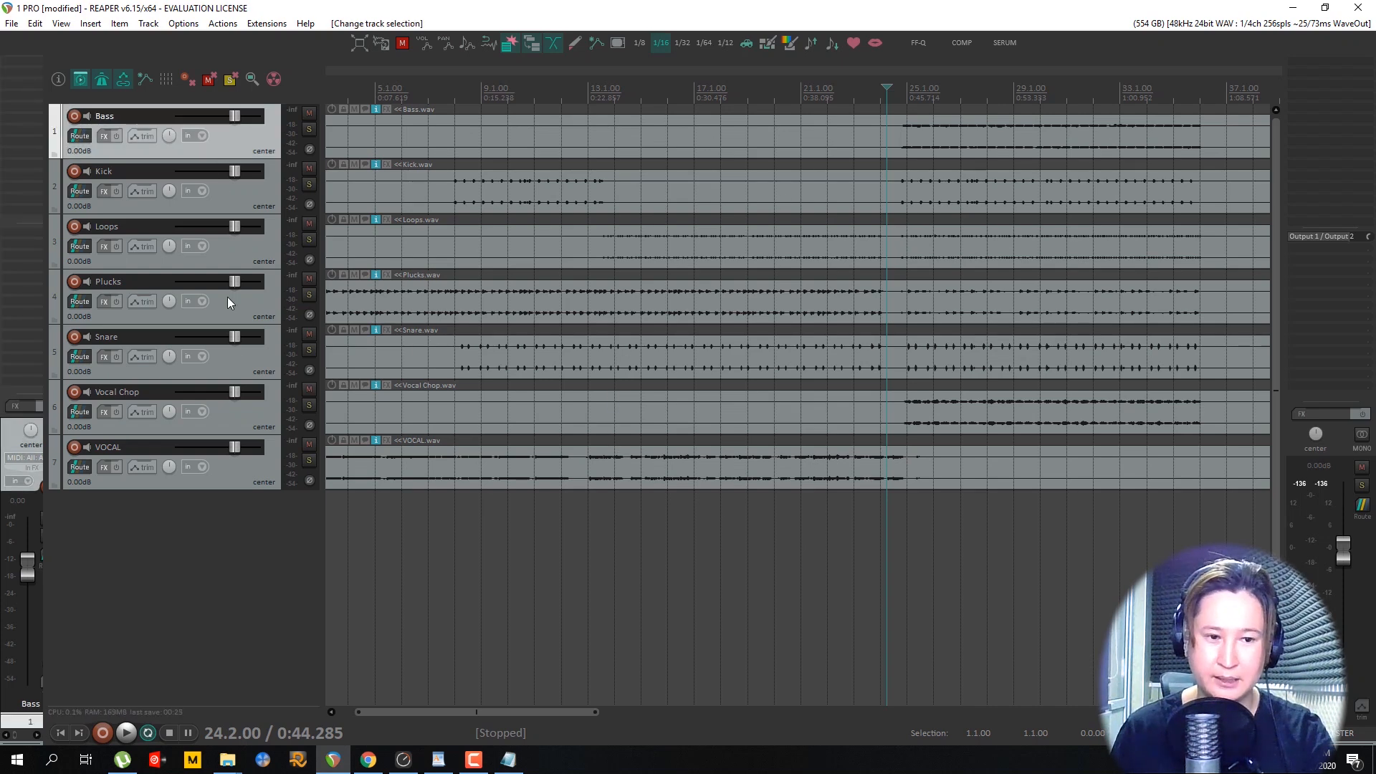
pyautogui.click(225, 369)
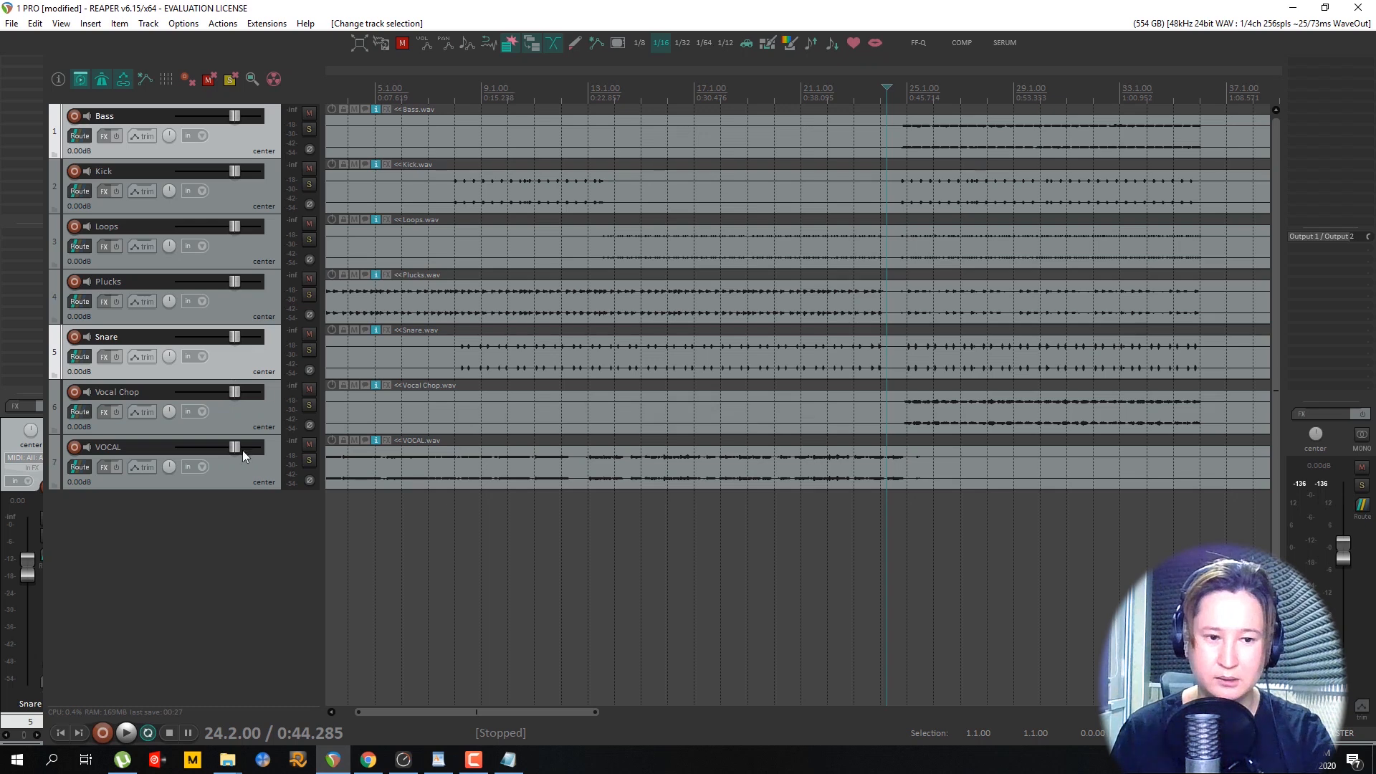
pyautogui.keyDown('ctrl'); pyautogui.click(238, 477); pyautogui.keyUp('ctrl')
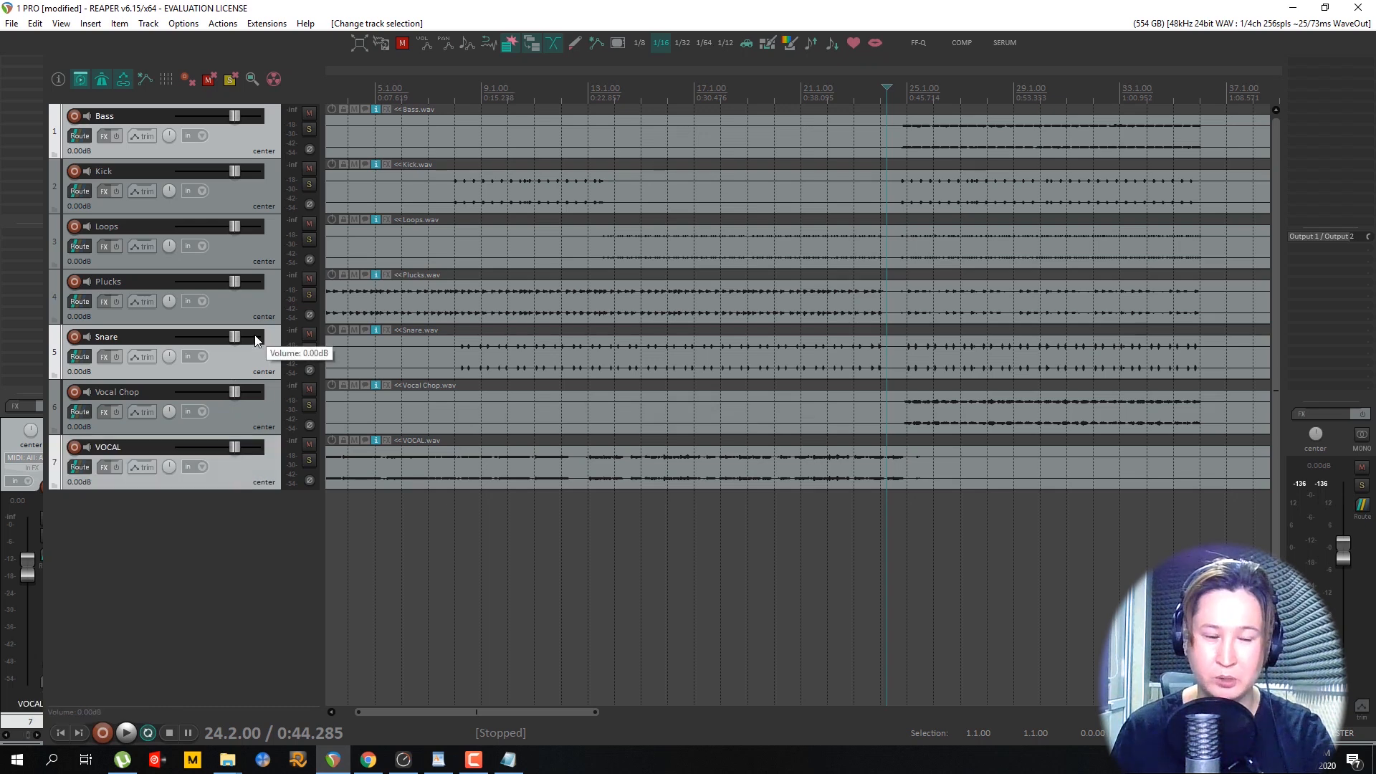
pyautogui.keyDown('ctrl'); pyautogui.click(224, 248); pyautogui.keyUp('ctrl')
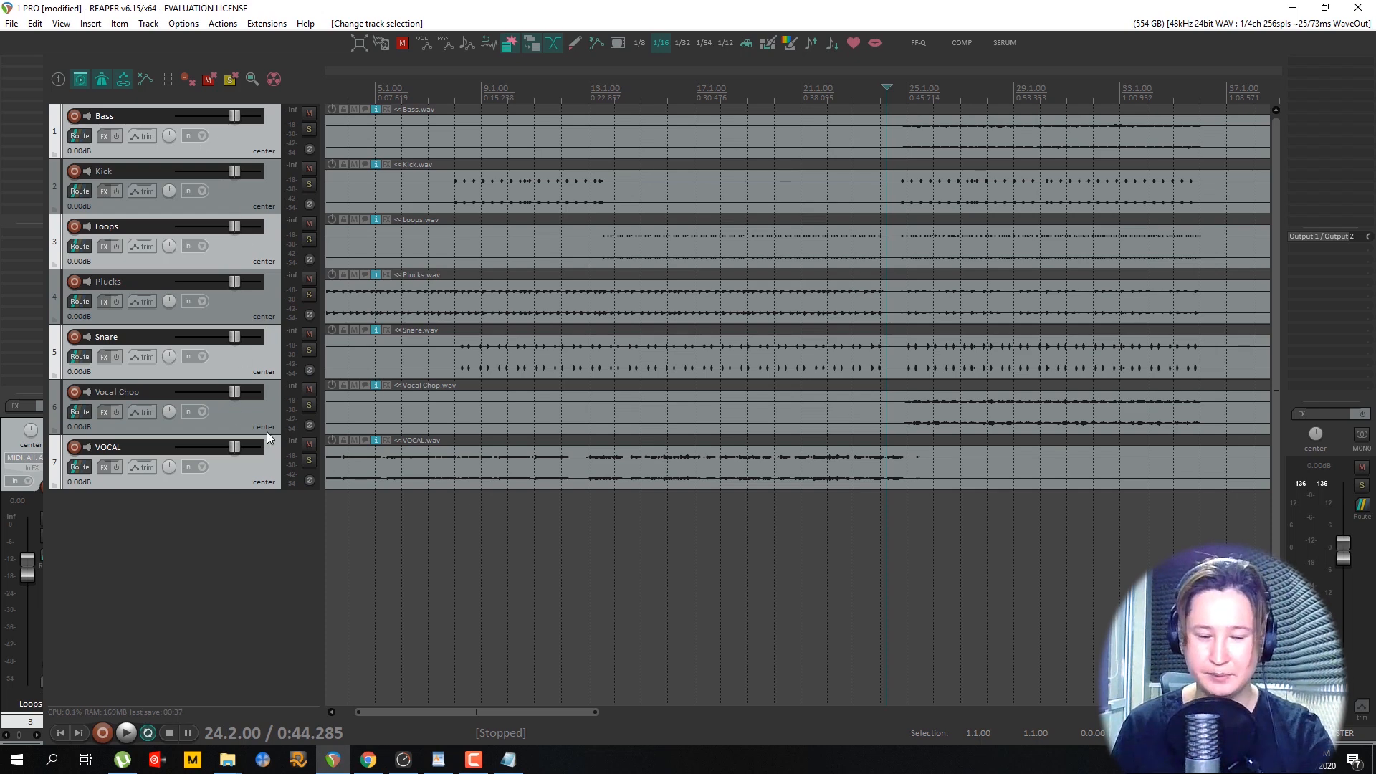
pyautogui.press('Tab')
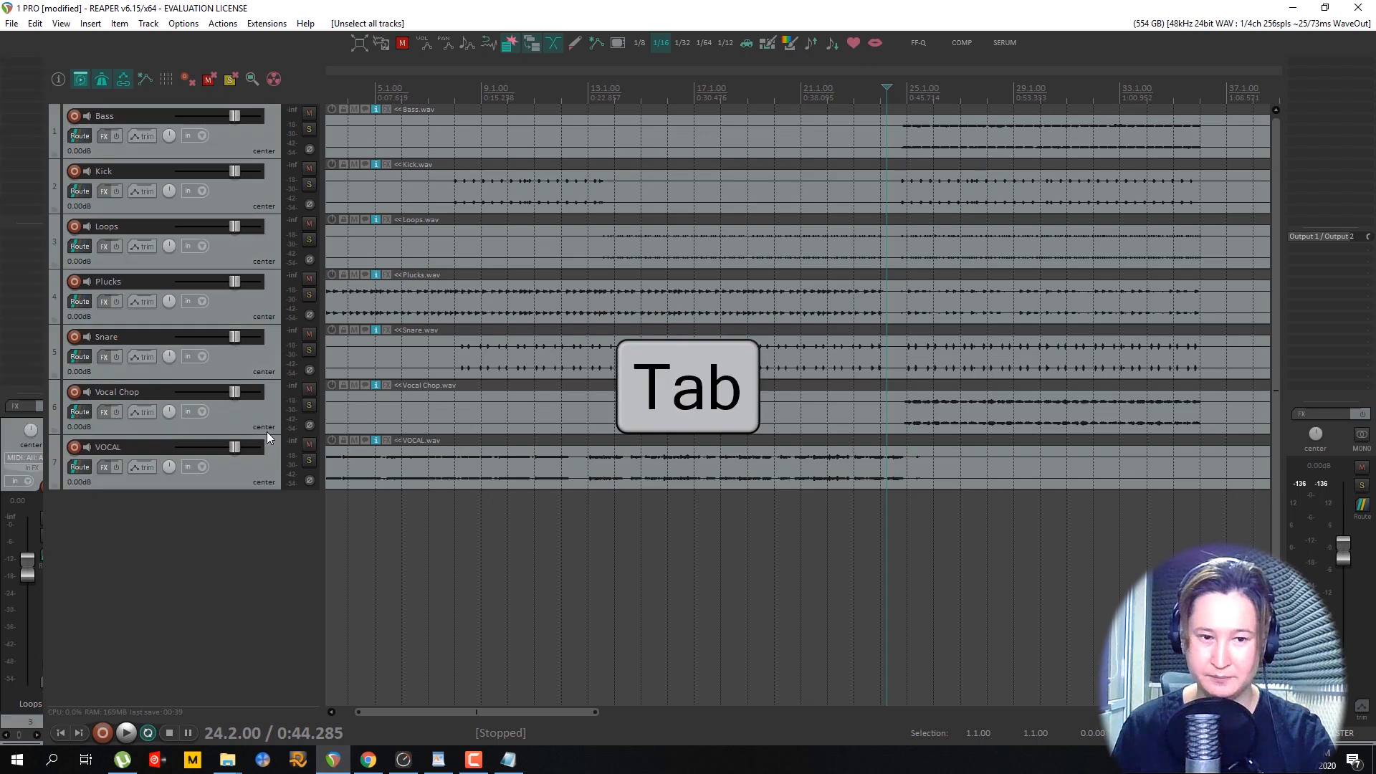
# Select the Bass, Loops, Snare and Vocal Chop items together, and clear that selection.
pyautogui.click(683, 137)
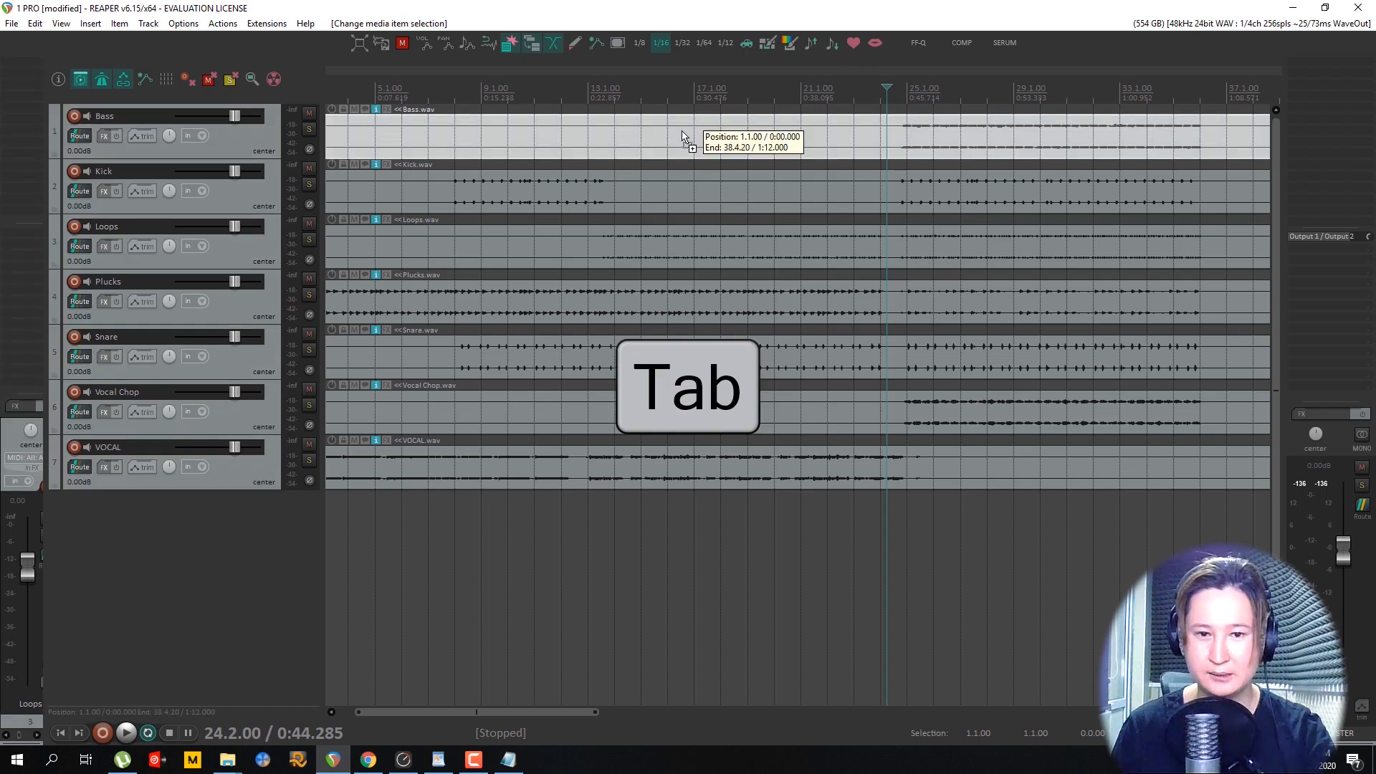
pyautogui.keyDown('ctrl'); pyautogui.click(681, 238); pyautogui.keyUp('ctrl')
pyautogui.keyDown('ctrl'); pyautogui.click(652, 359); pyautogui.keyUp('ctrl')
pyautogui.keyDown('ctrl'); pyautogui.click(661, 413); pyautogui.keyUp('ctrl')
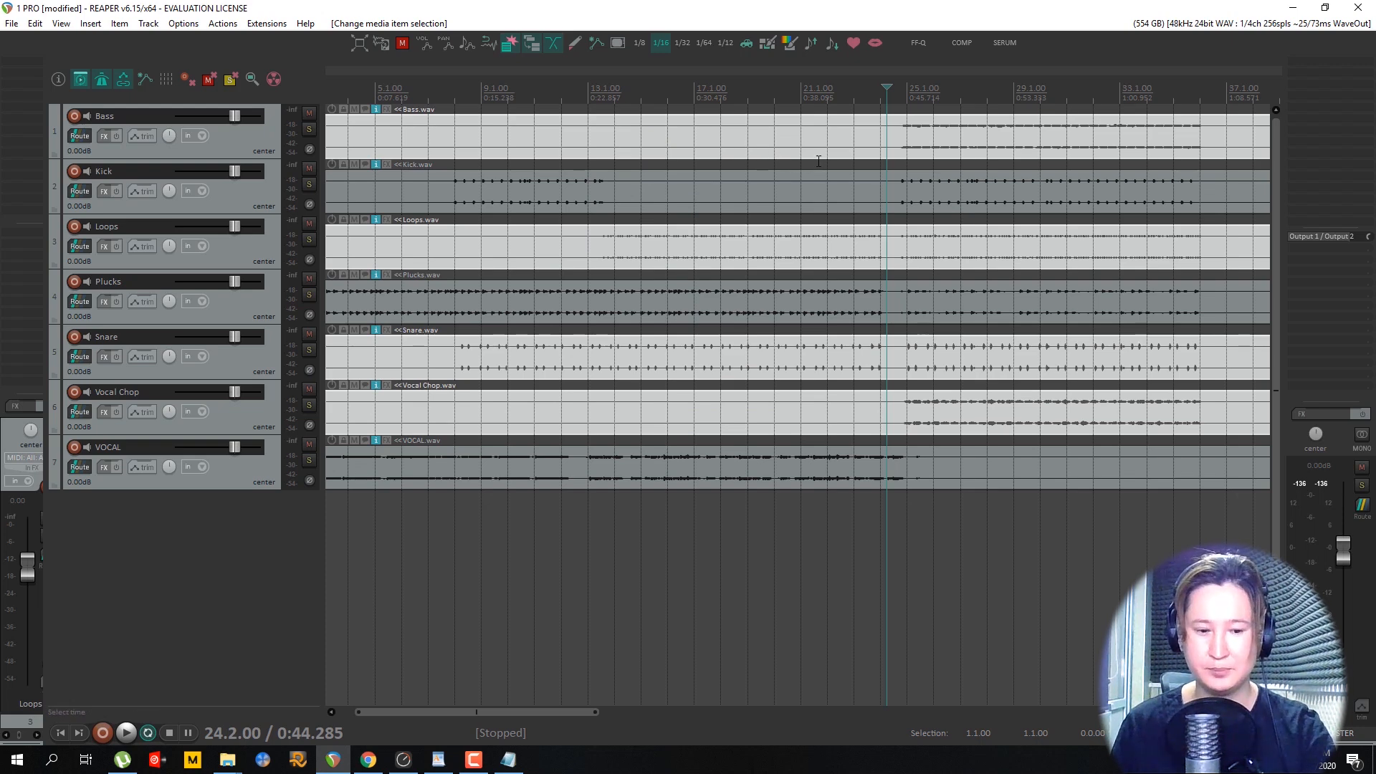
pyautogui.press('Tab')
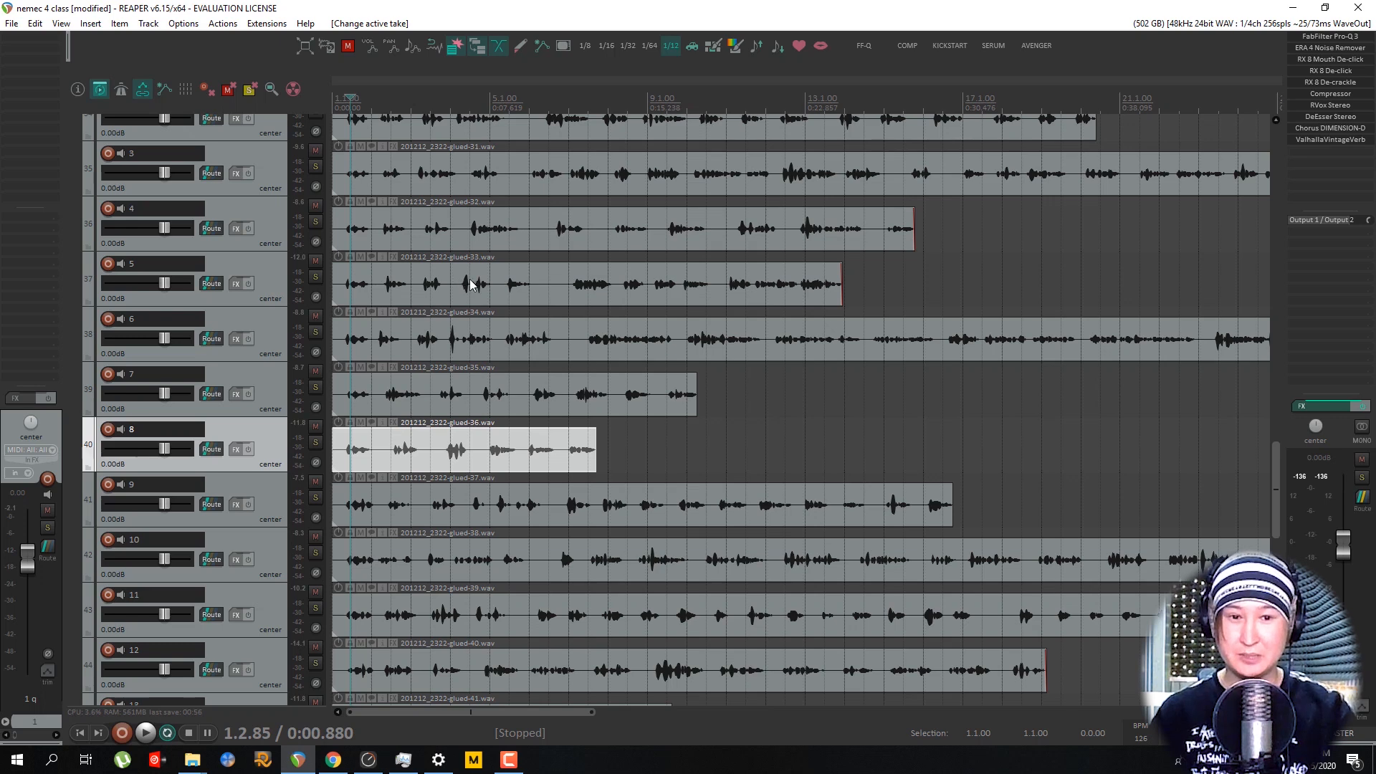
# Solo track 8 in the nemec 4 class project, and record a short take from 8.4.32 and delete it.
pyautogui.click(315, 442)
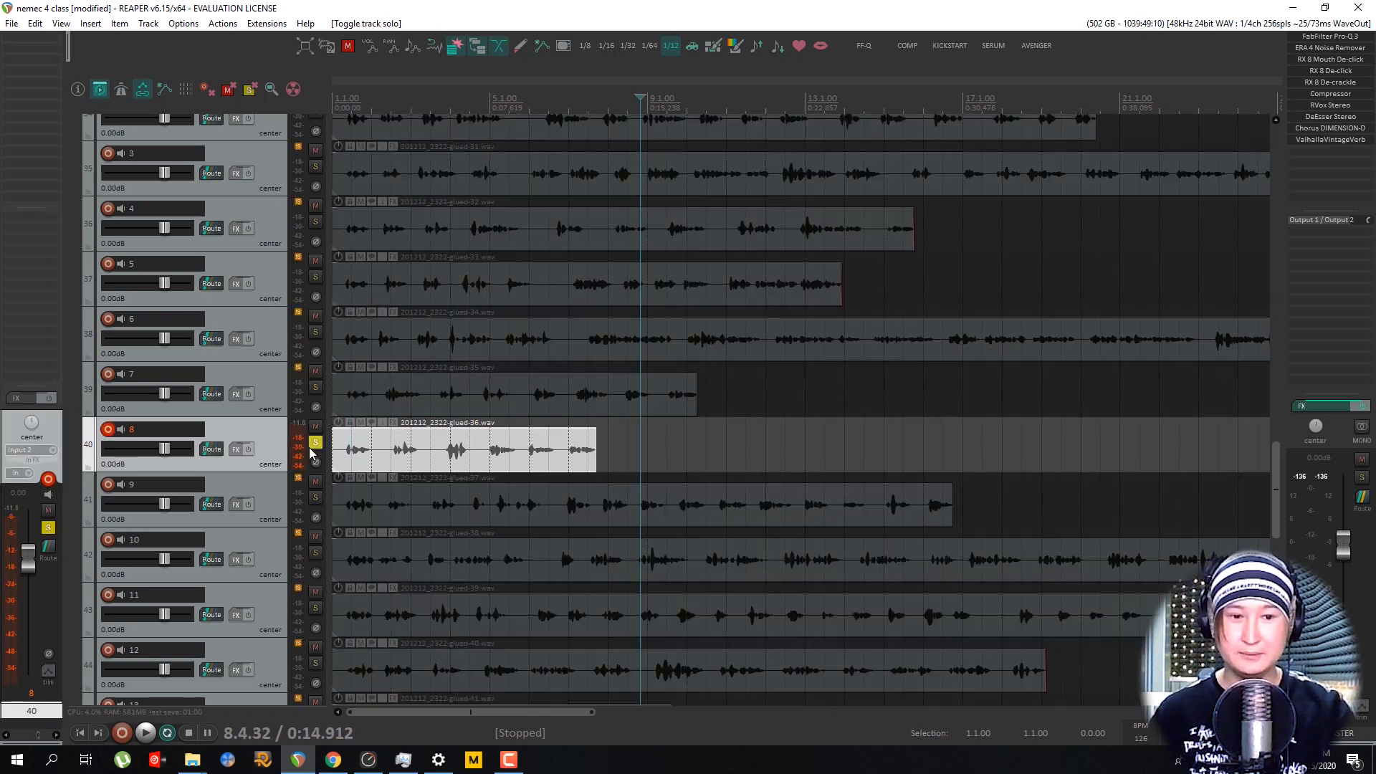
pyautogui.hotkey('ctrl', 'r')
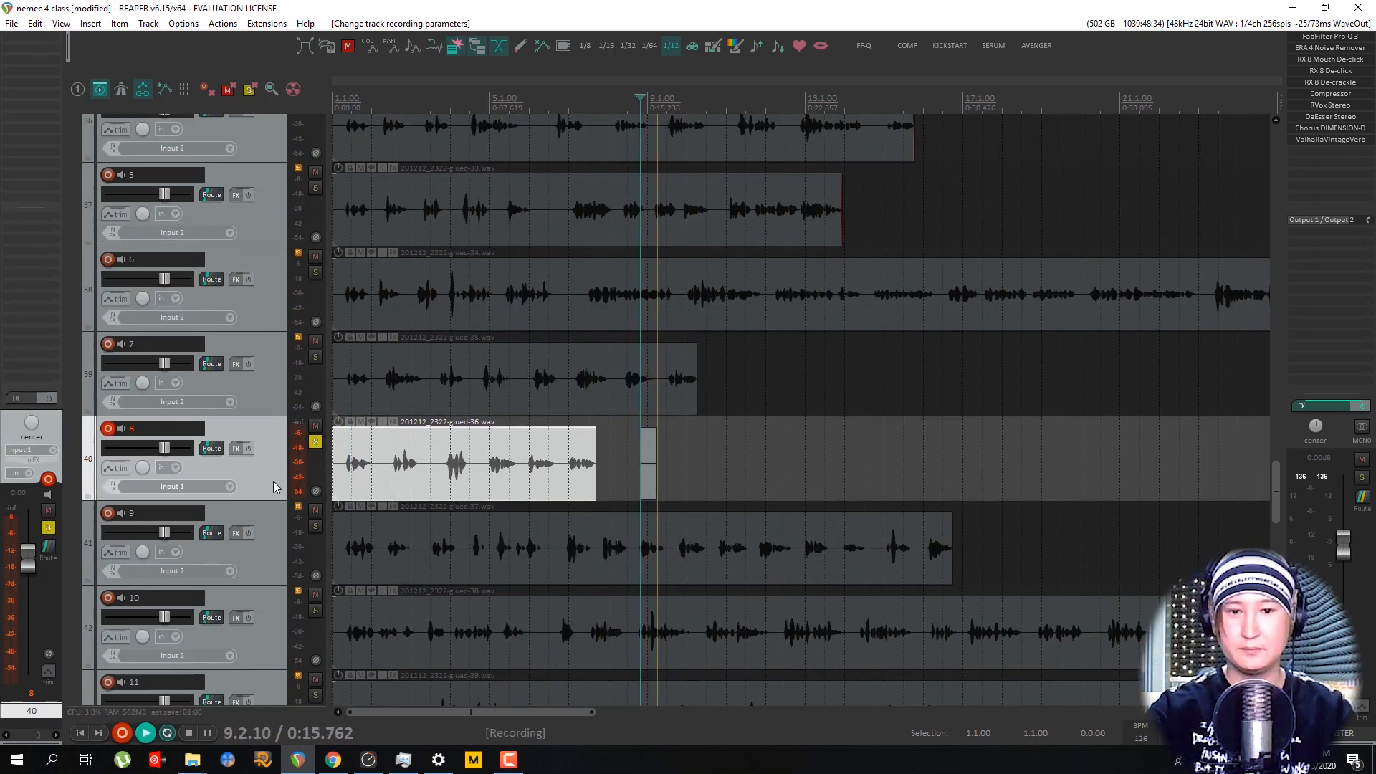
pyautogui.press('space')
pyautogui.press('Delete')
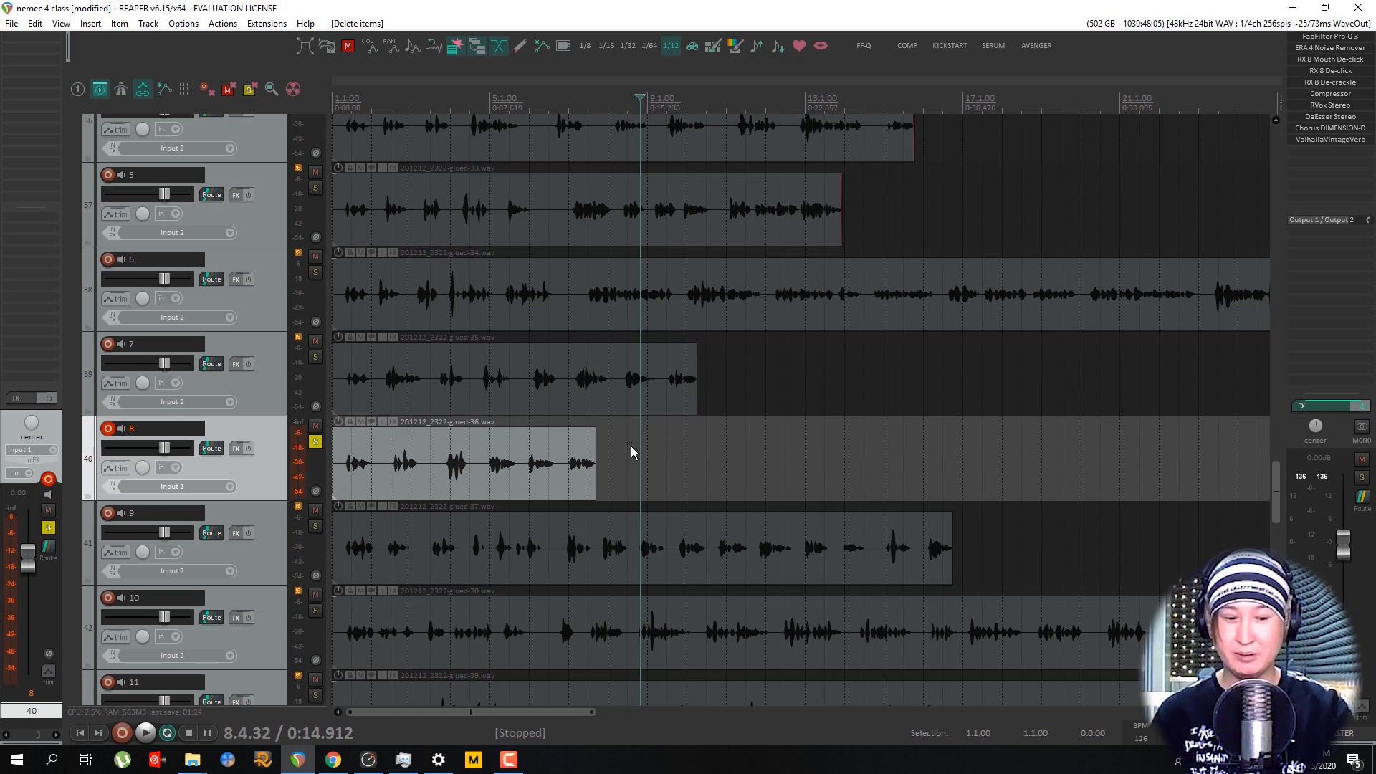
# Record two further short takes on track 8 starting at 8.4.32, stopping and removing each one.
pyautogui.press('z')
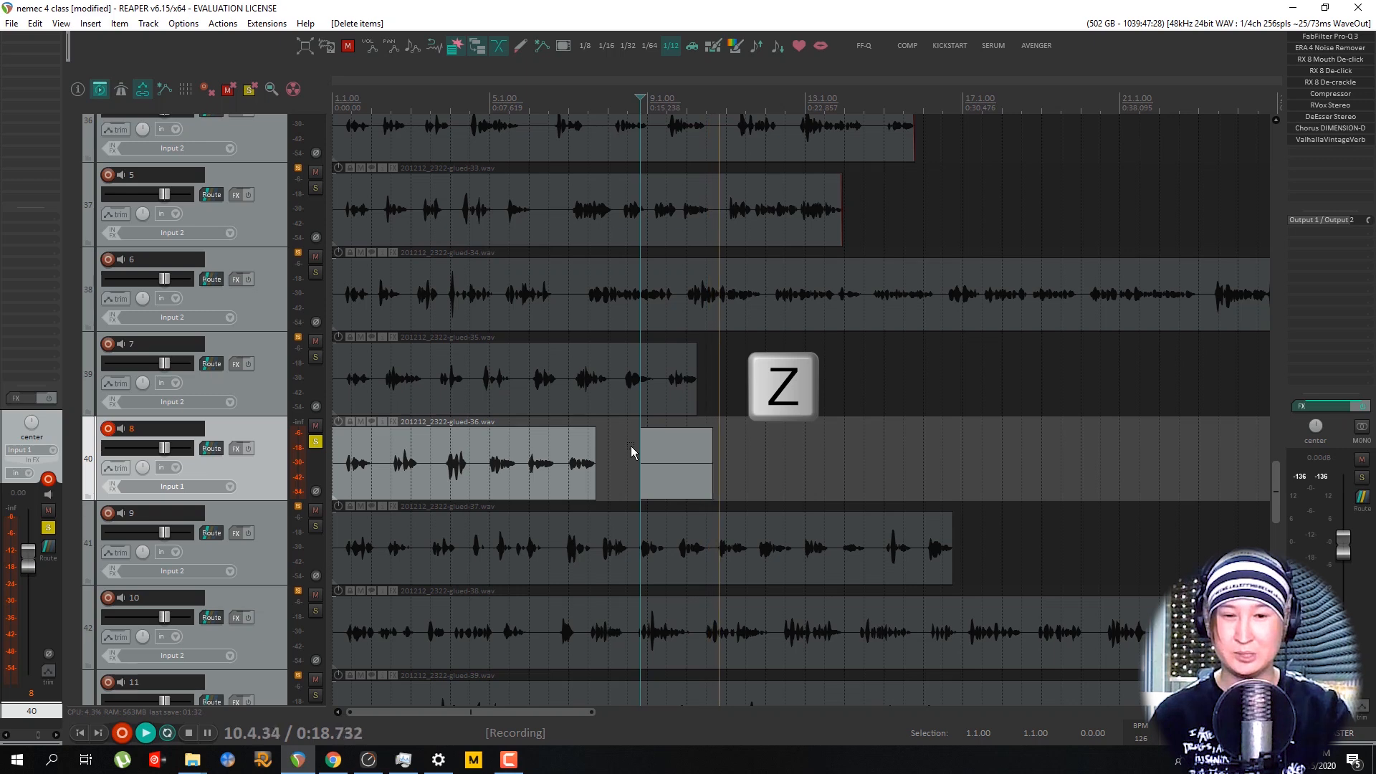
pyautogui.press('space')
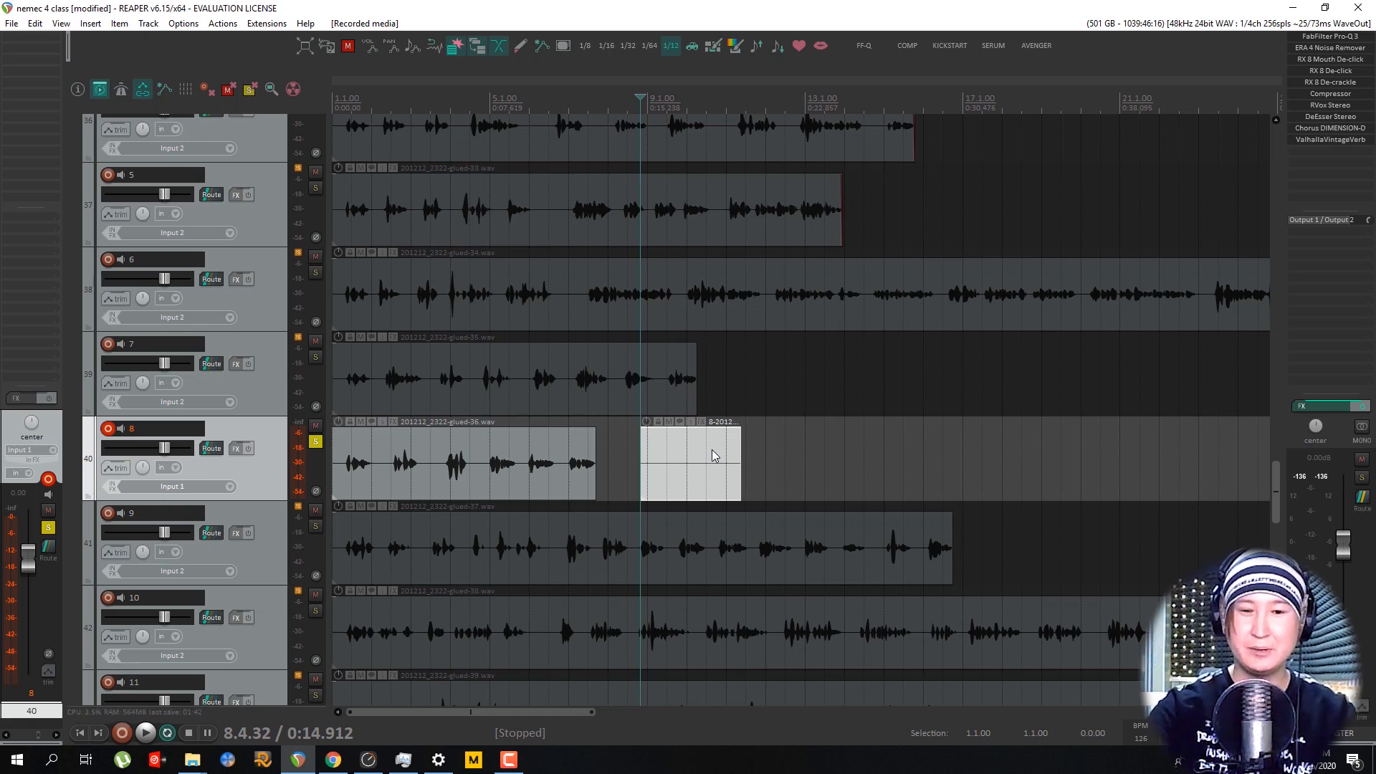
pyautogui.press('Delete')
pyautogui.hotkey('ctrl', 'r')
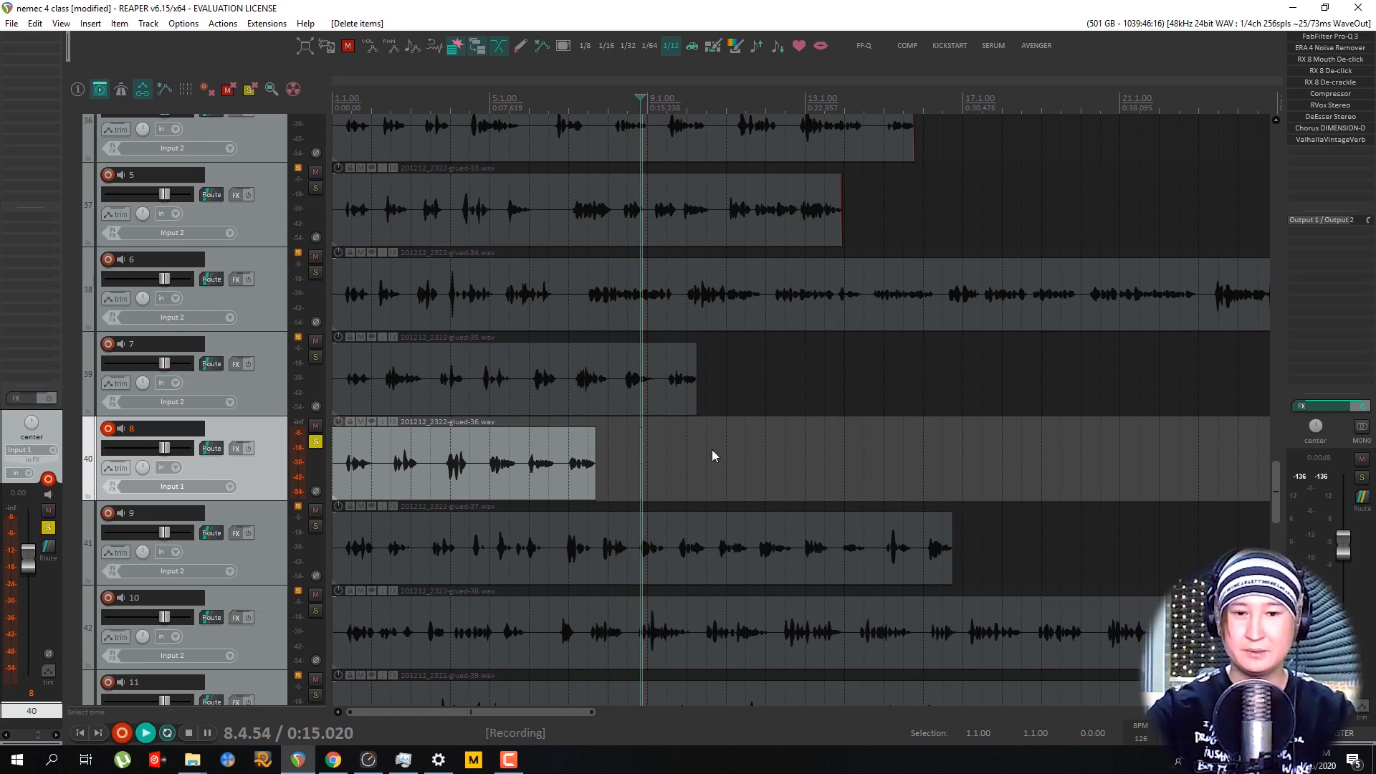
pyautogui.press('space')
pyautogui.hotkey('ctrl', 'z')
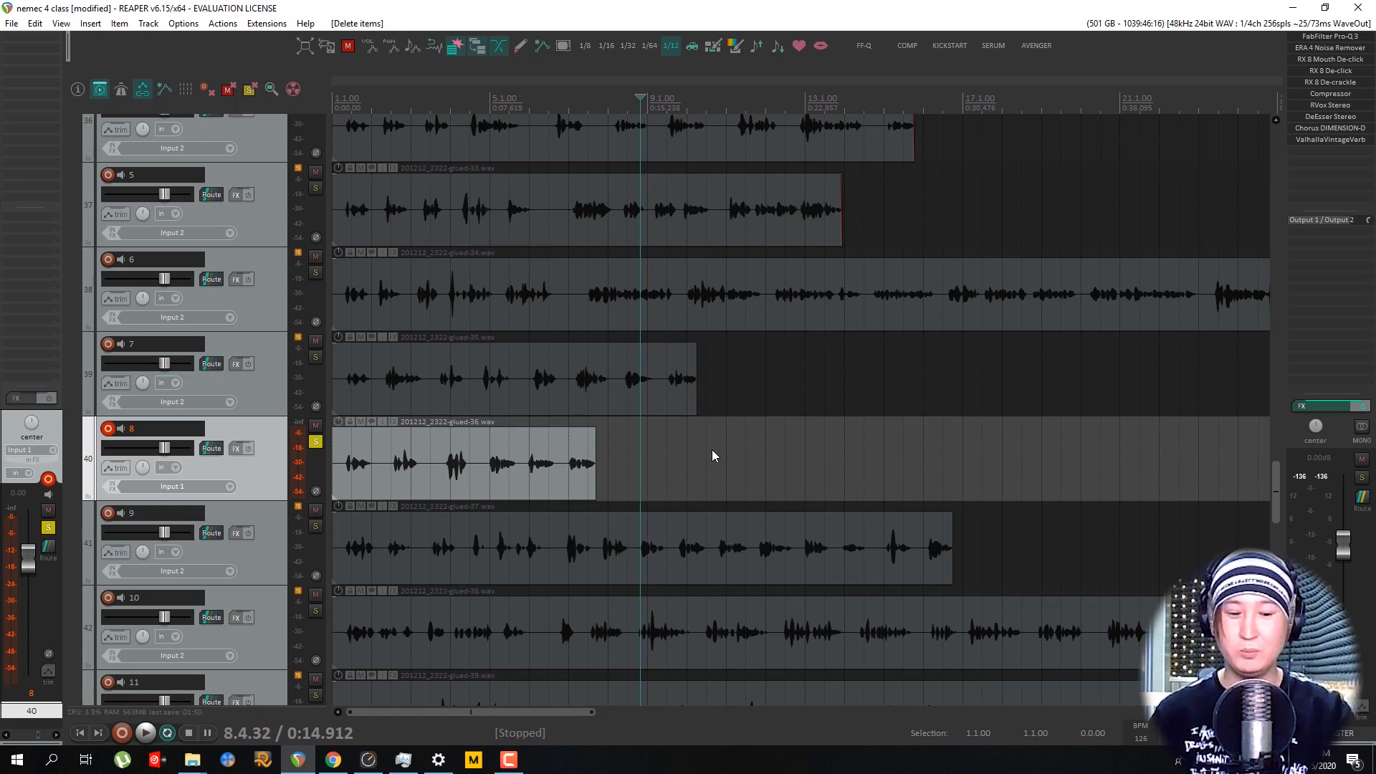
# Make two more test recordings on track 8 from the edit cursor, and delete each after stopping.
pyautogui.hotkey('ctrl', 'r')
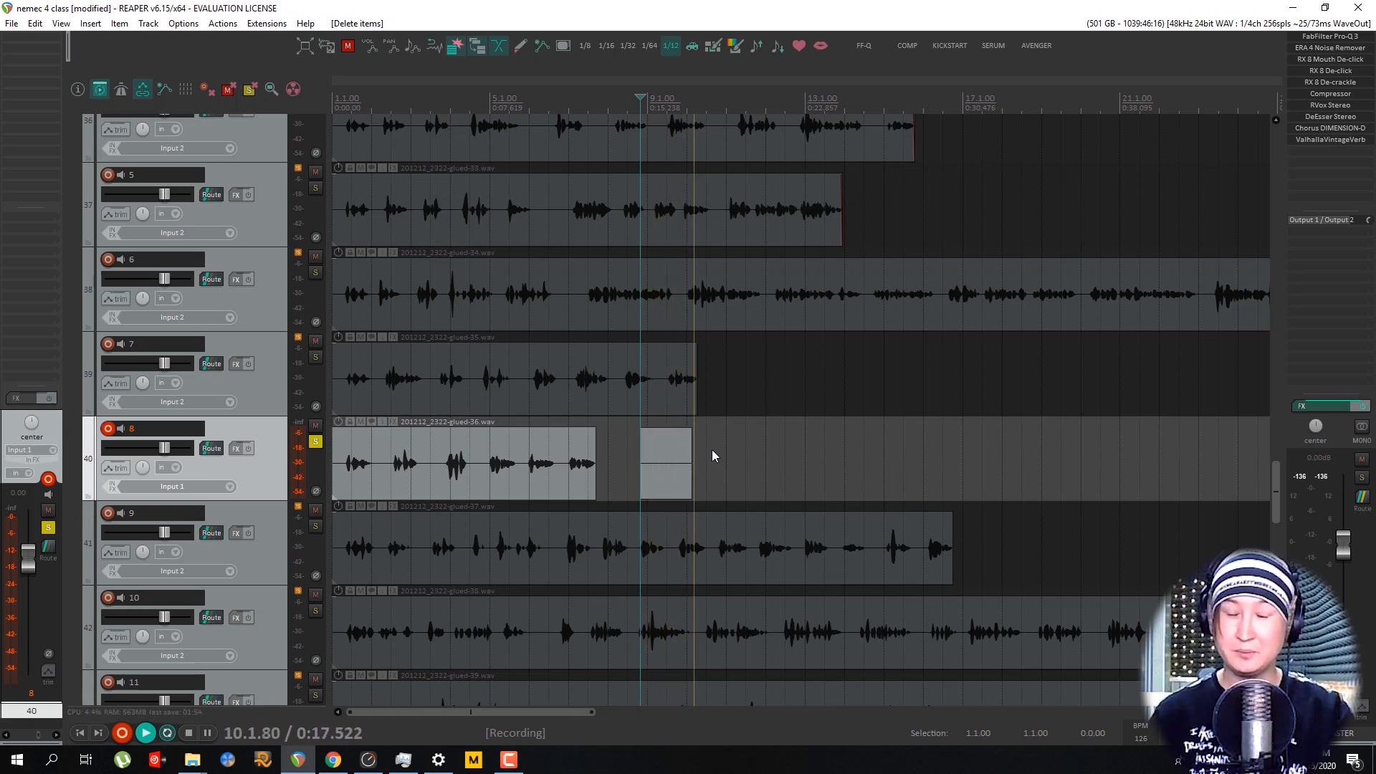
pyautogui.press('space')
pyautogui.press('x')
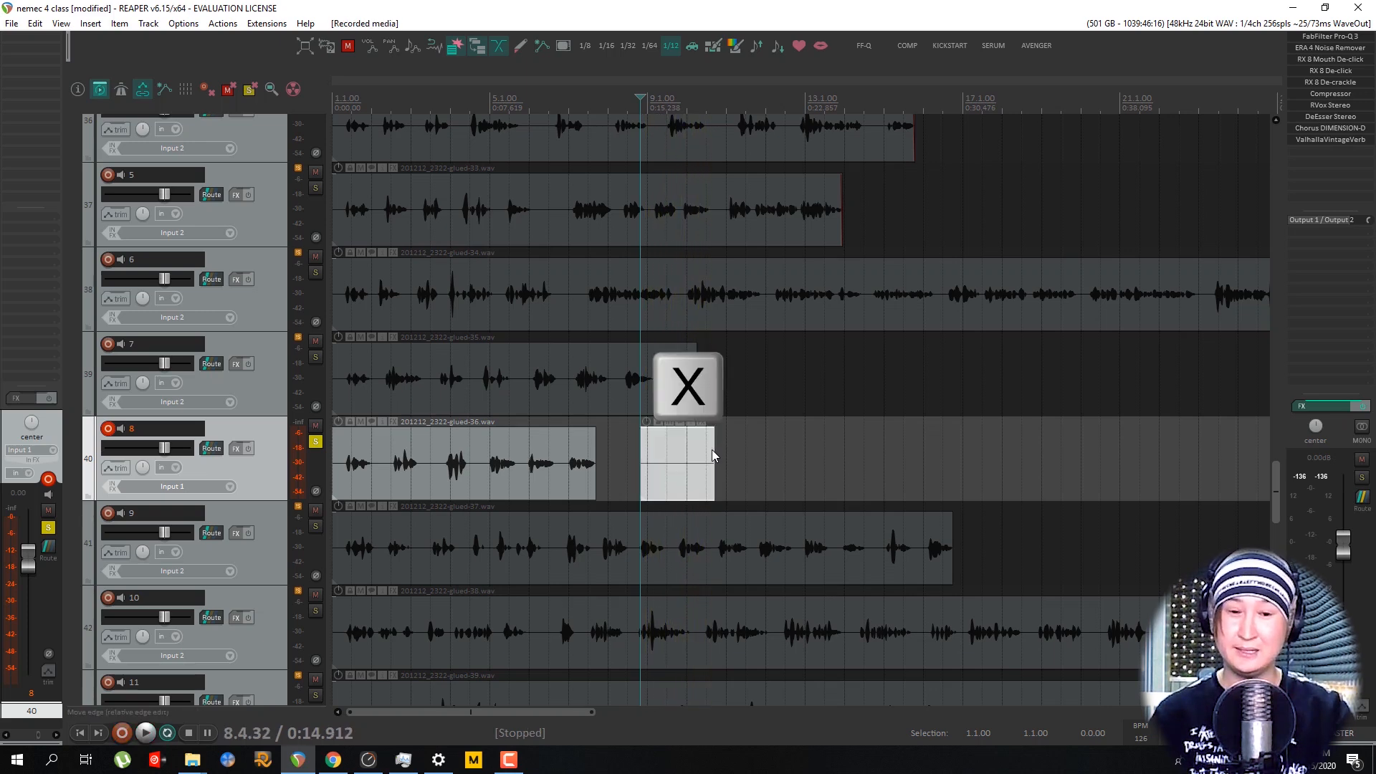
pyautogui.press('x')
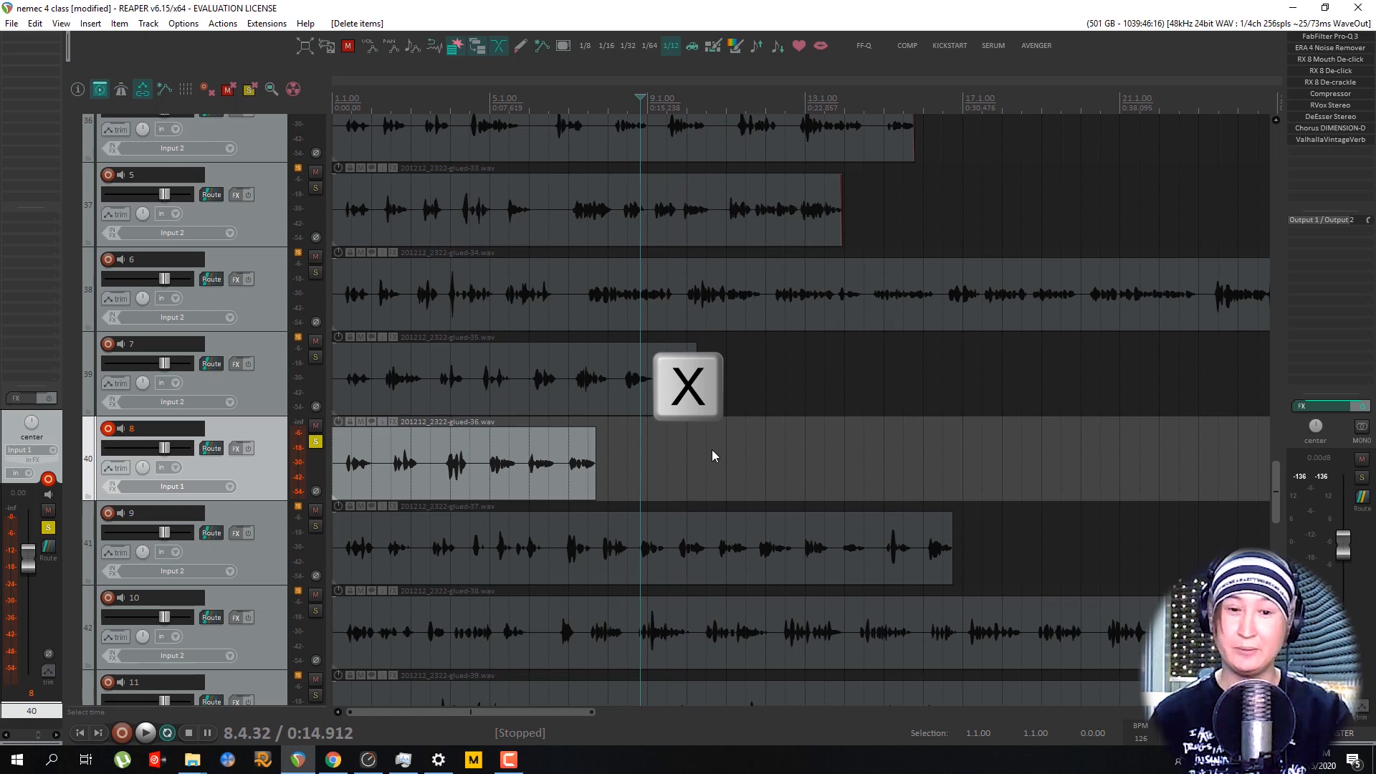
pyautogui.hotkey('ctrl', 'r')
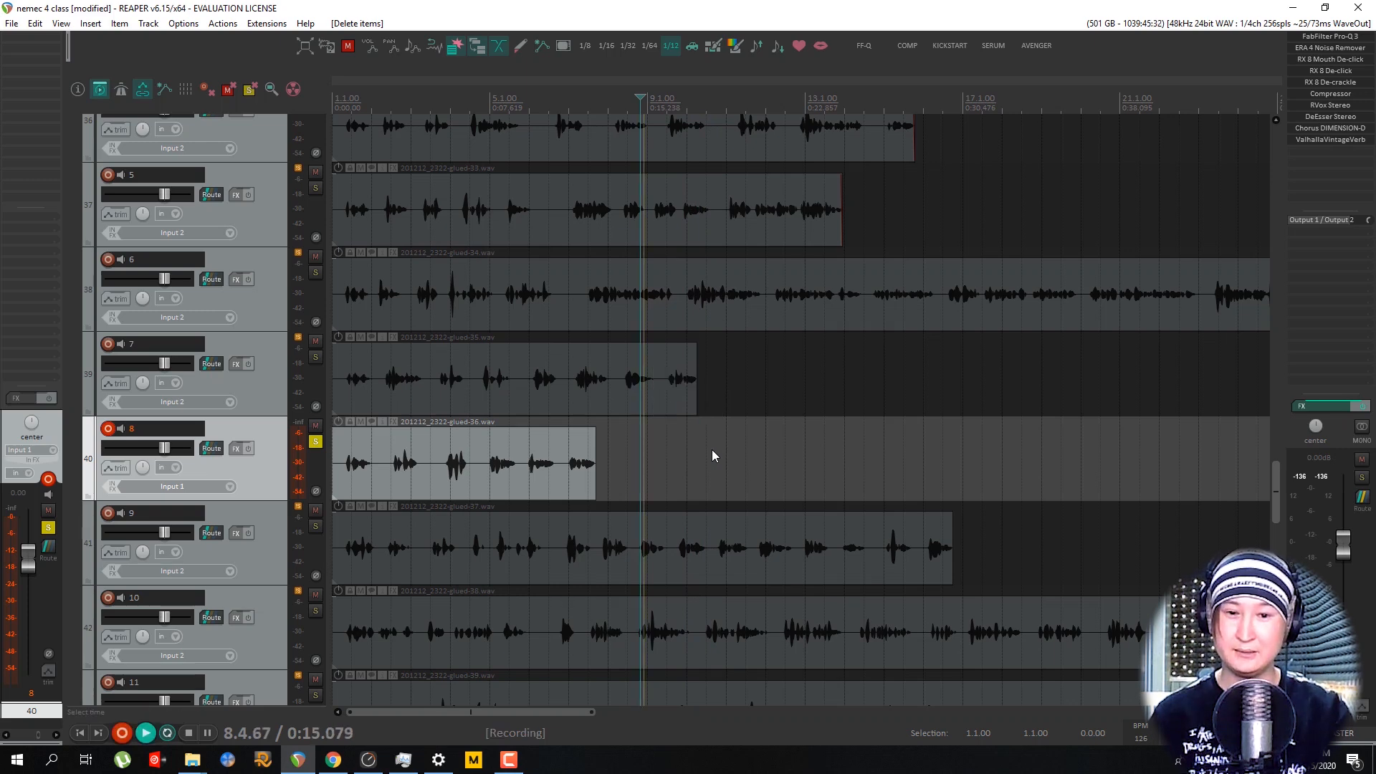
pyautogui.hotkey('ctrl', 'r')
pyautogui.press('Delete')
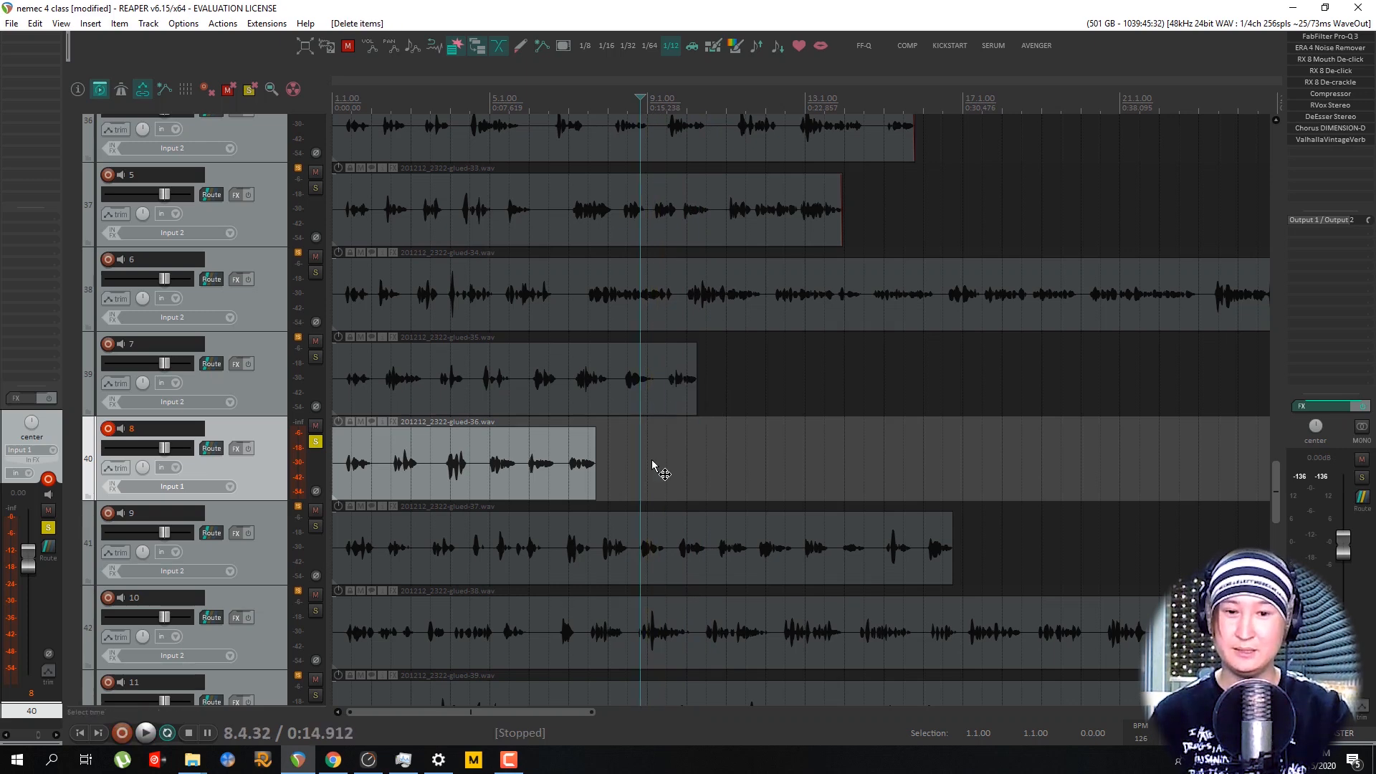